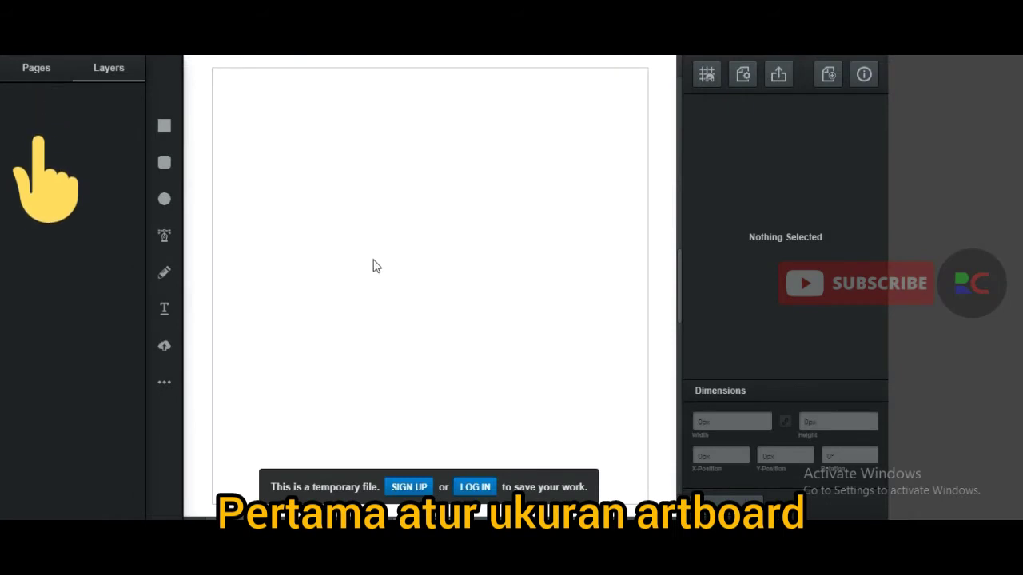
# Step: Set the page size to 500 px wide by 500 px high and look through the preset page sizes
pyautogui.click(42, 80)
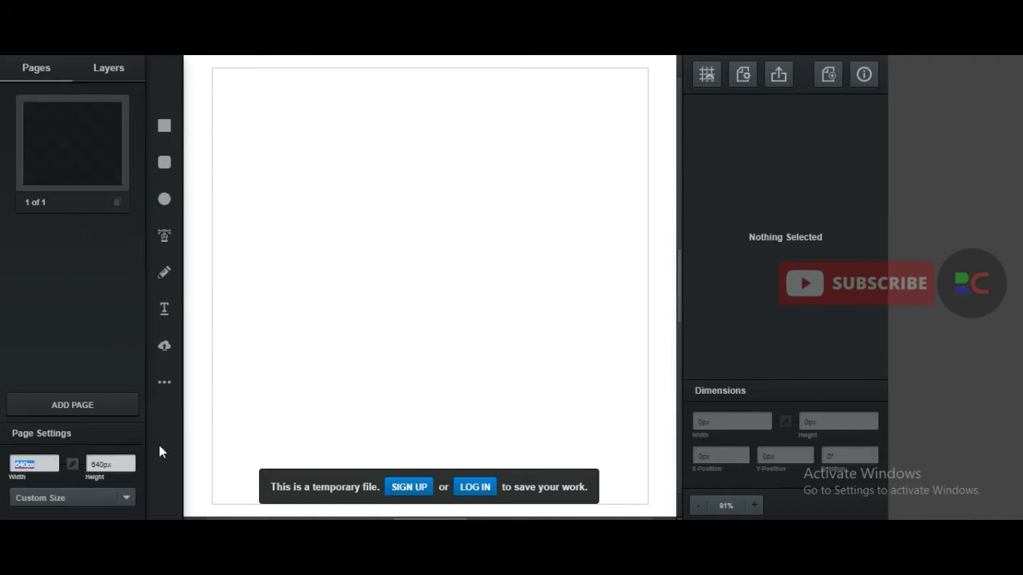
pyautogui.write('500')
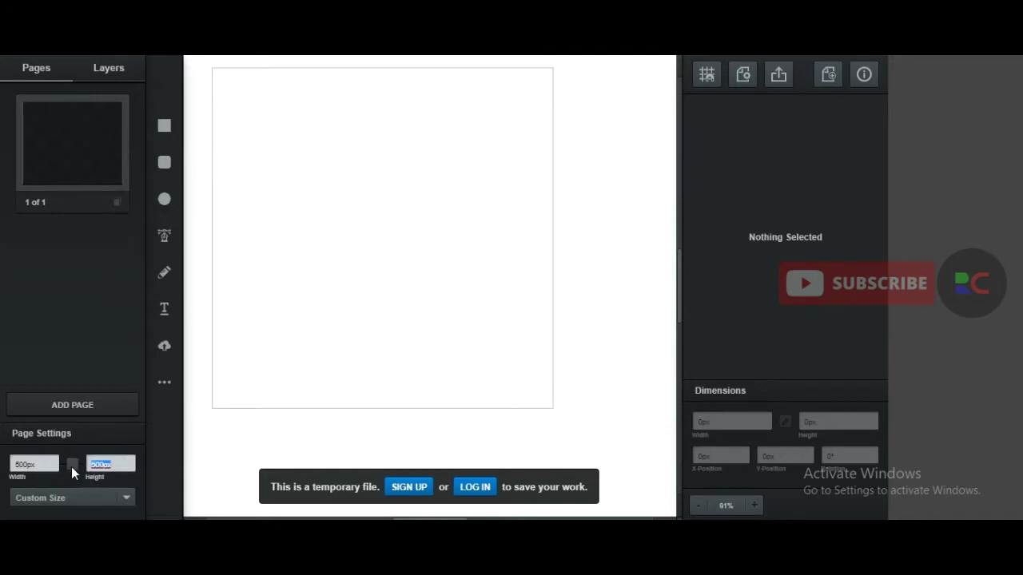
pyautogui.click(129, 498)
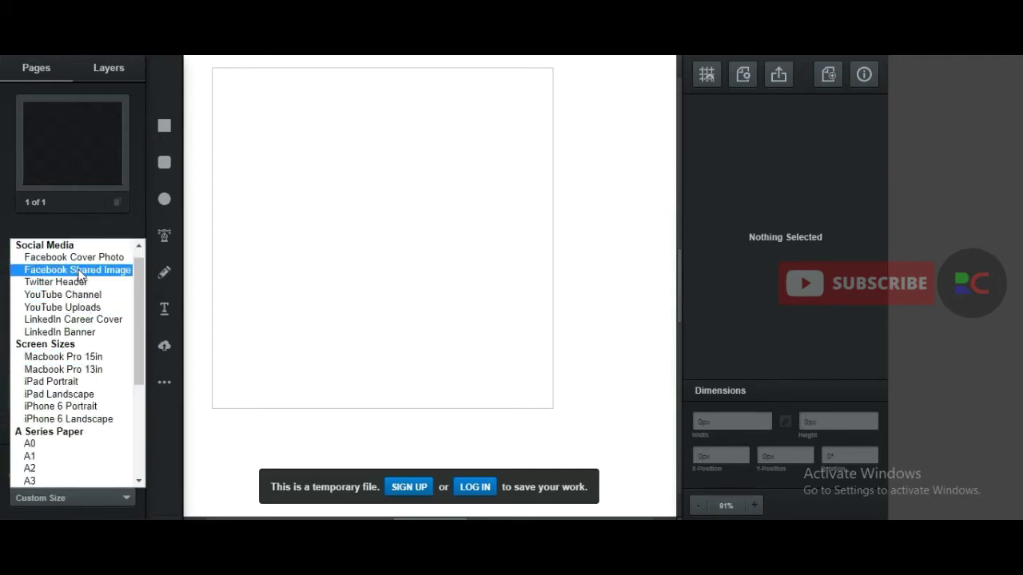
pyautogui.scroll(-2, 96, 304)
pyautogui.scroll(-1, 100, 312)
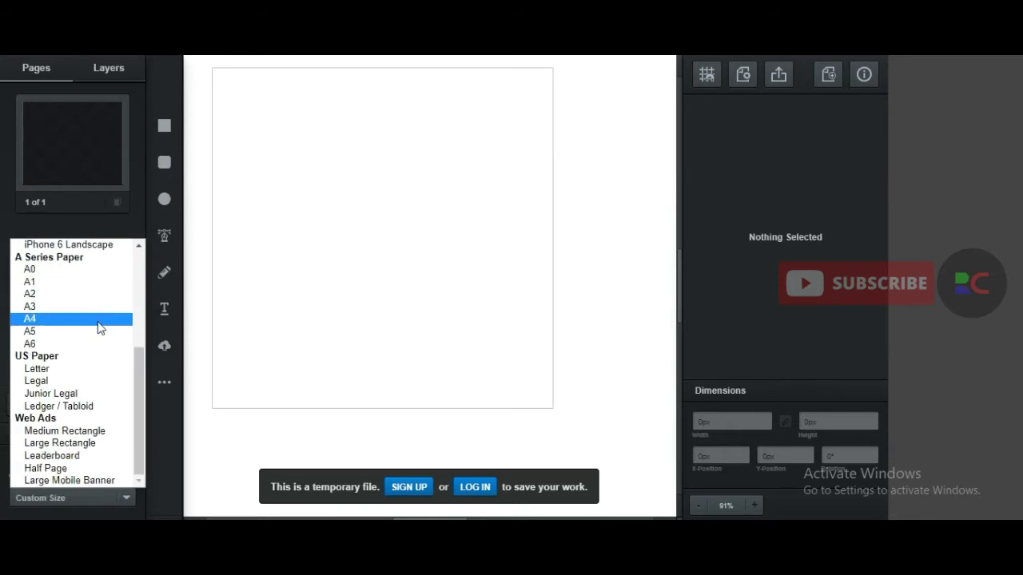
pyautogui.scroll(5, 98, 326)
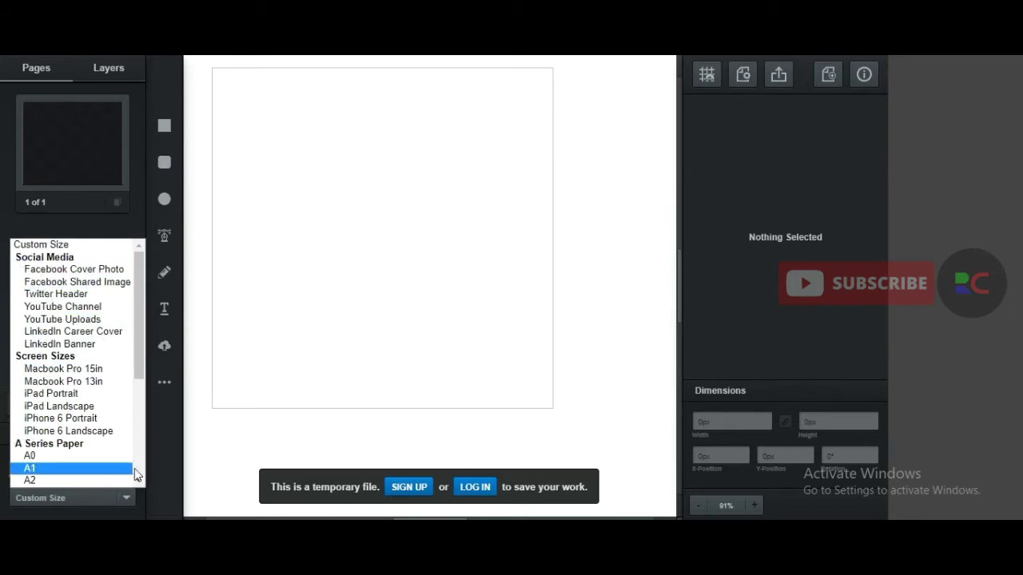
pyautogui.click(169, 463)
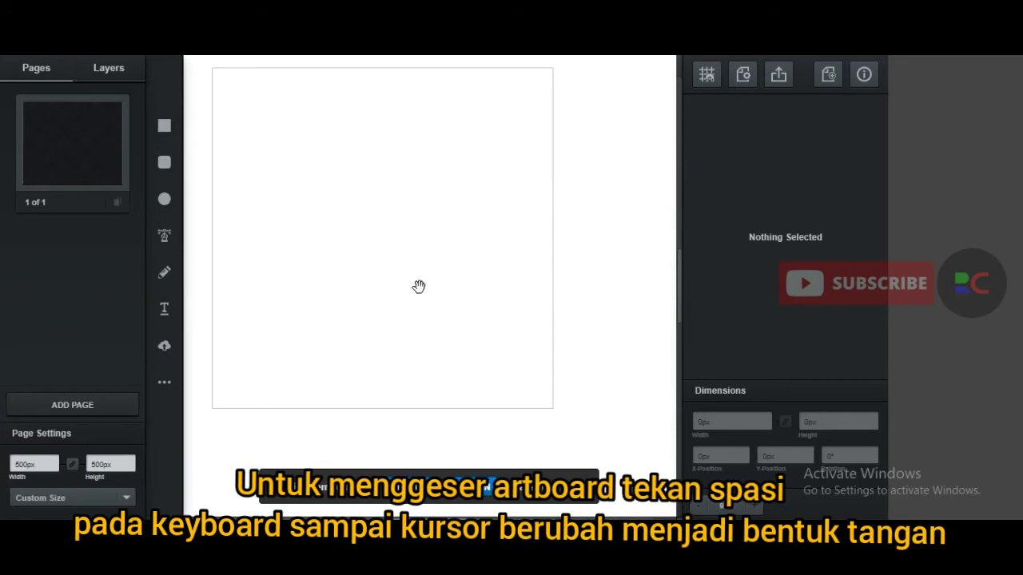
# Step: Centre the artboard in the view and display the list of layers
pyautogui.moveTo(389, 275); pyautogui.dragTo(434, 297)
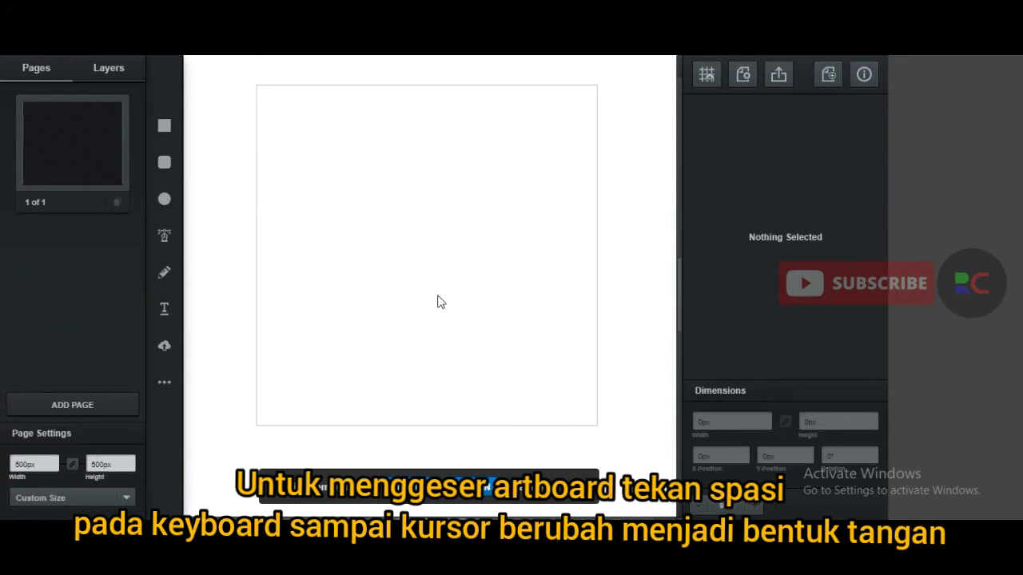
pyautogui.moveTo(432, 257)
pyautogui.mouseDown()
pyautogui.moveTo(470, 270)
pyautogui.moveTo(397, 272)
pyautogui.moveTo(429, 213)
pyautogui.moveTo(392, 254)
pyautogui.moveTo(484, 279)
pyautogui.moveTo(423, 285)
pyautogui.moveTo(436, 242)
pyautogui.moveTo(476, 267)
pyautogui.moveTo(440, 261)
pyautogui.mouseUp()
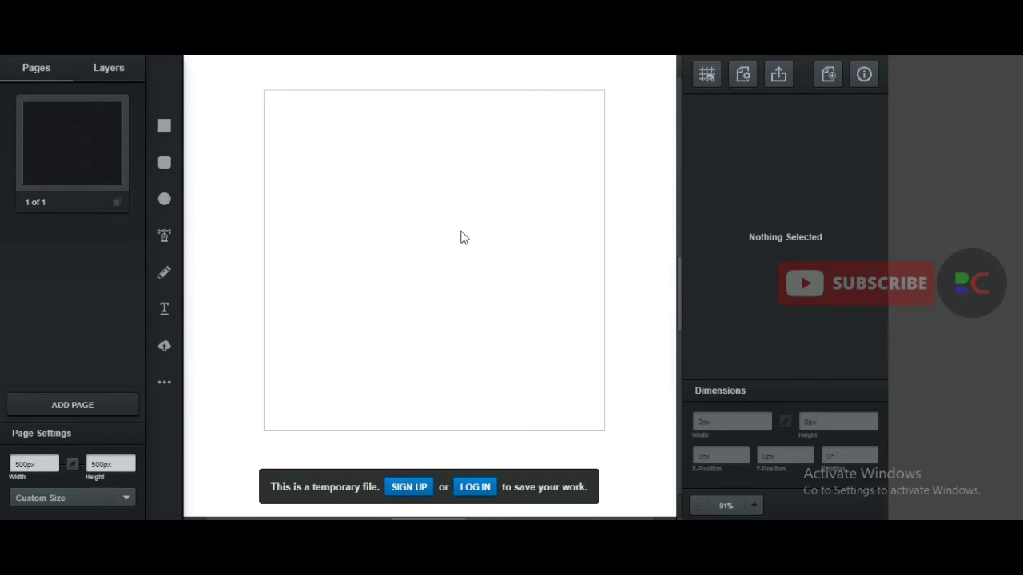
pyautogui.moveTo(455, 217)
pyautogui.mouseDown()
pyautogui.moveTo(470, 240)
pyautogui.moveTo(447, 234)
pyautogui.mouseUp()
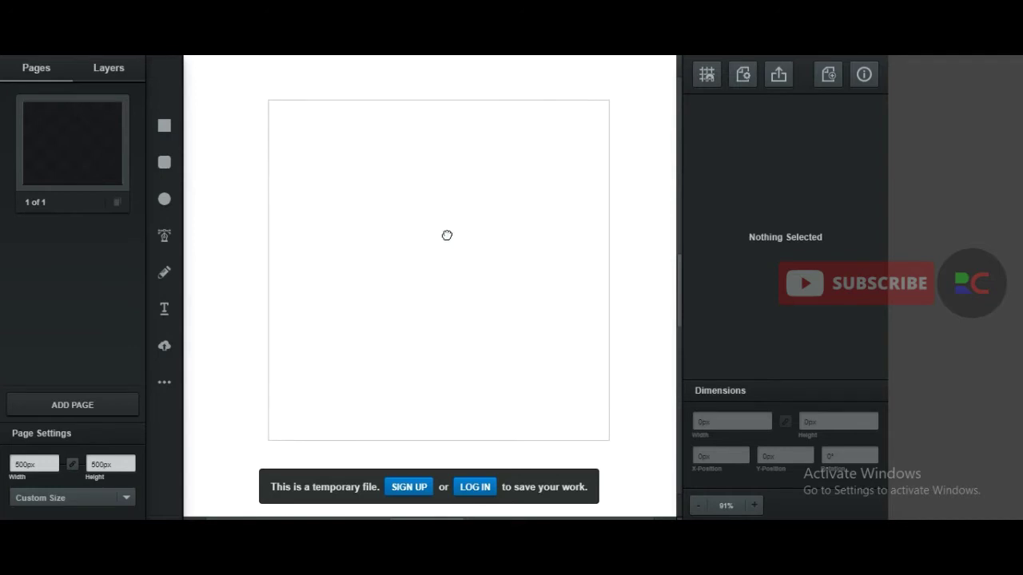
pyautogui.scroll(2, 487, 265)
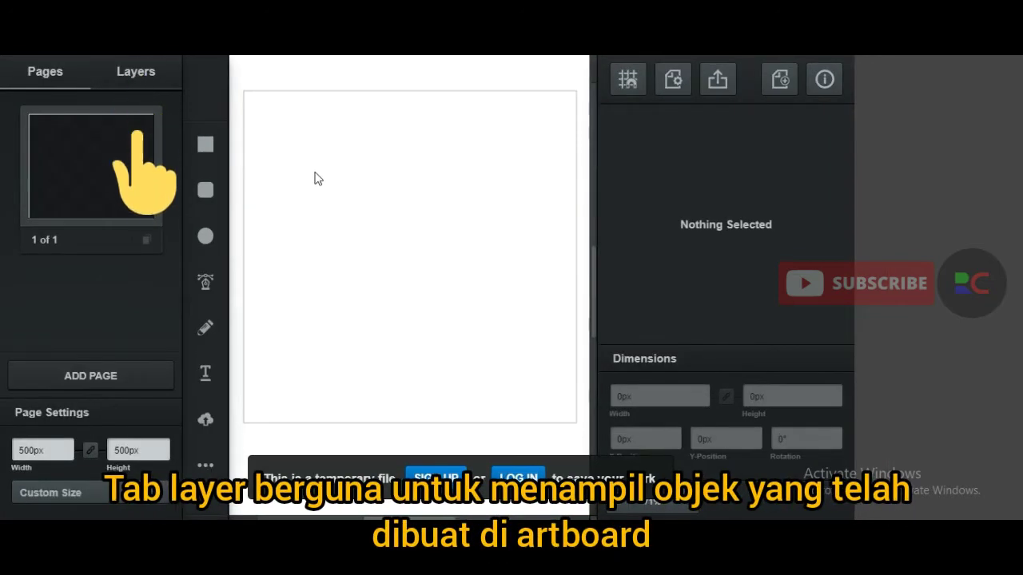
pyautogui.click(129, 79)
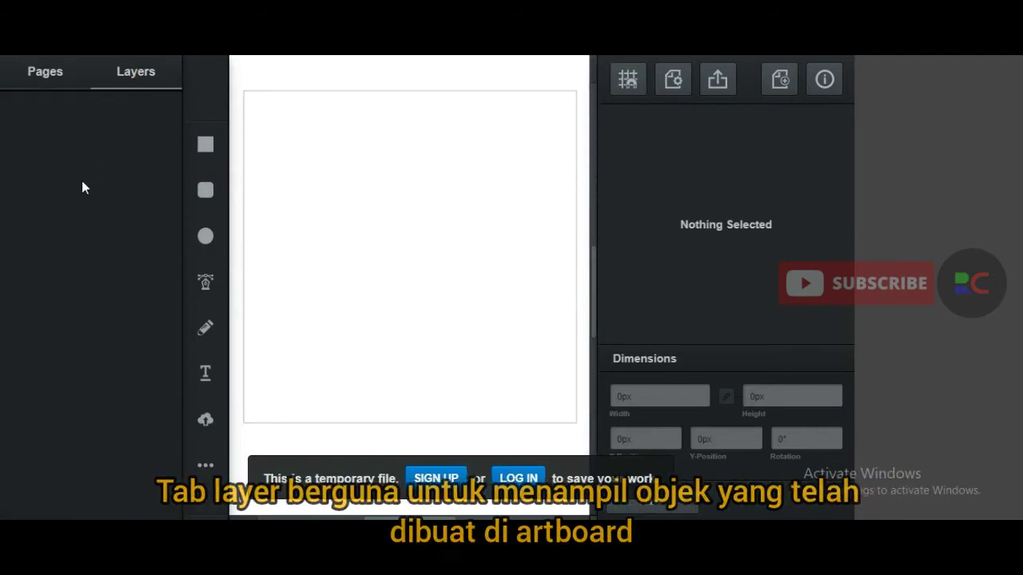
# Step: Draw four rectangles of different proportions on the upper and middle artboard, ending with a wide one about 197 by 58 px
pyautogui.click(203, 147)
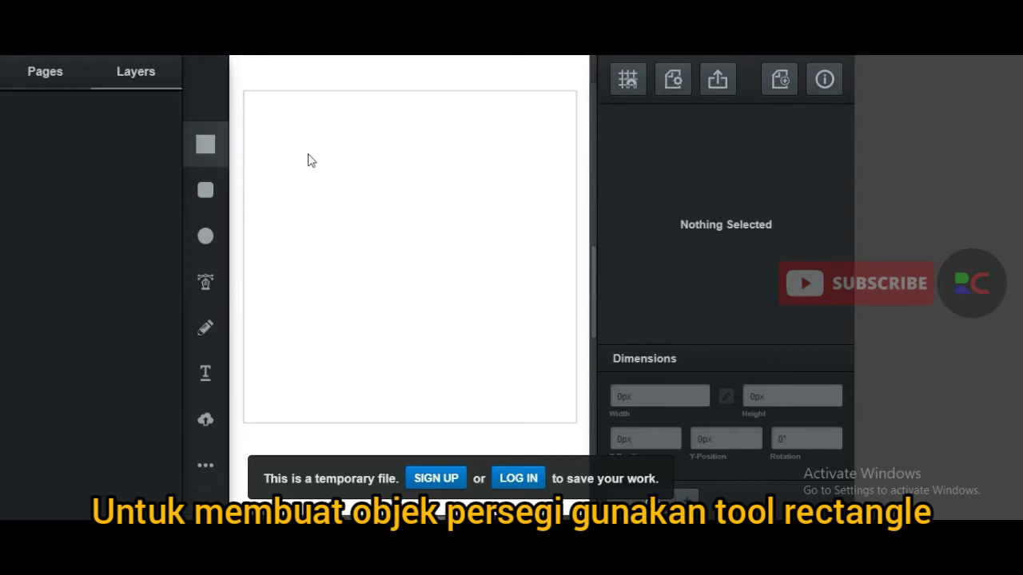
pyautogui.moveTo(302, 152); pyautogui.dragTo(373, 222)
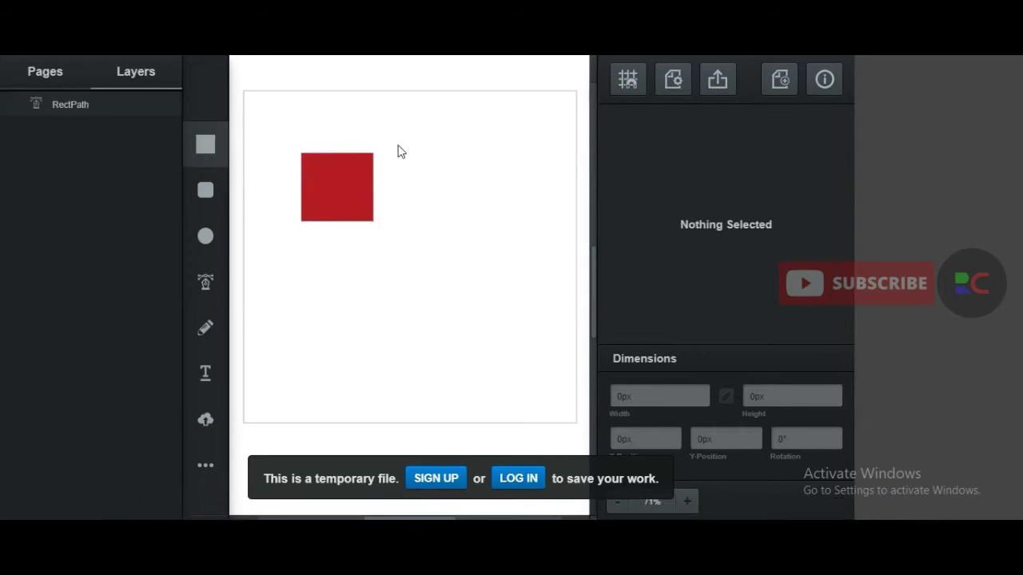
pyautogui.click(502, 165)
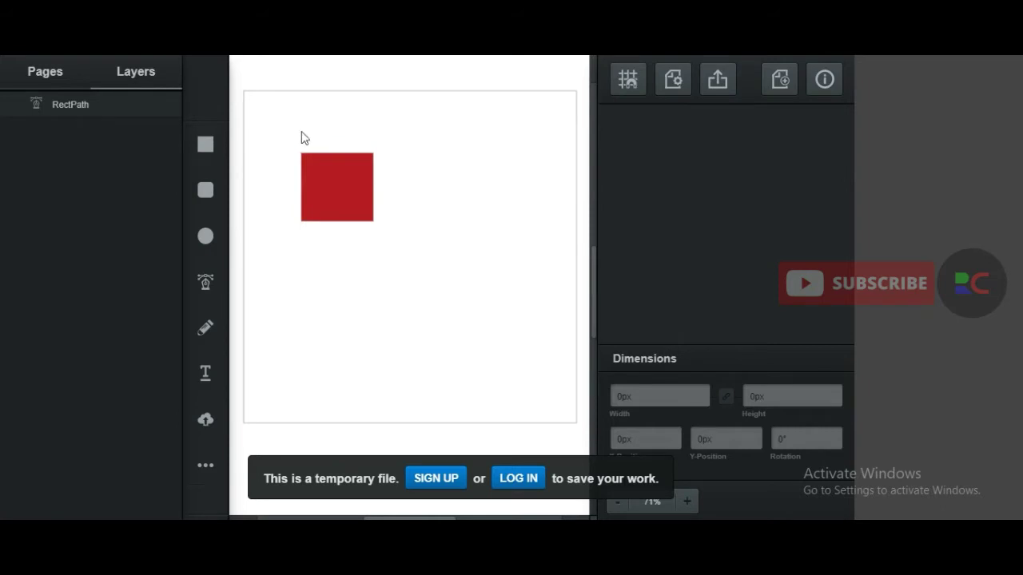
pyautogui.click(206, 144)
pyautogui.moveTo(404, 117); pyautogui.dragTo(540, 186)
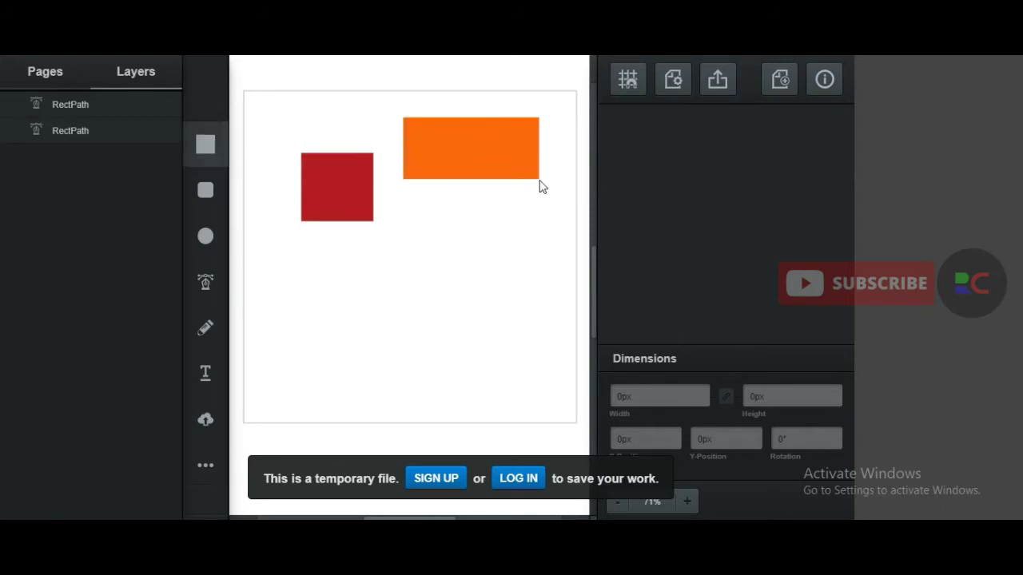
pyautogui.click(207, 146)
pyautogui.moveTo(419, 222)
pyautogui.mouseDown()
pyautogui.moveTo(480, 273)
pyautogui.moveTo(468, 286)
pyautogui.moveTo(452, 279)
pyautogui.mouseUp()
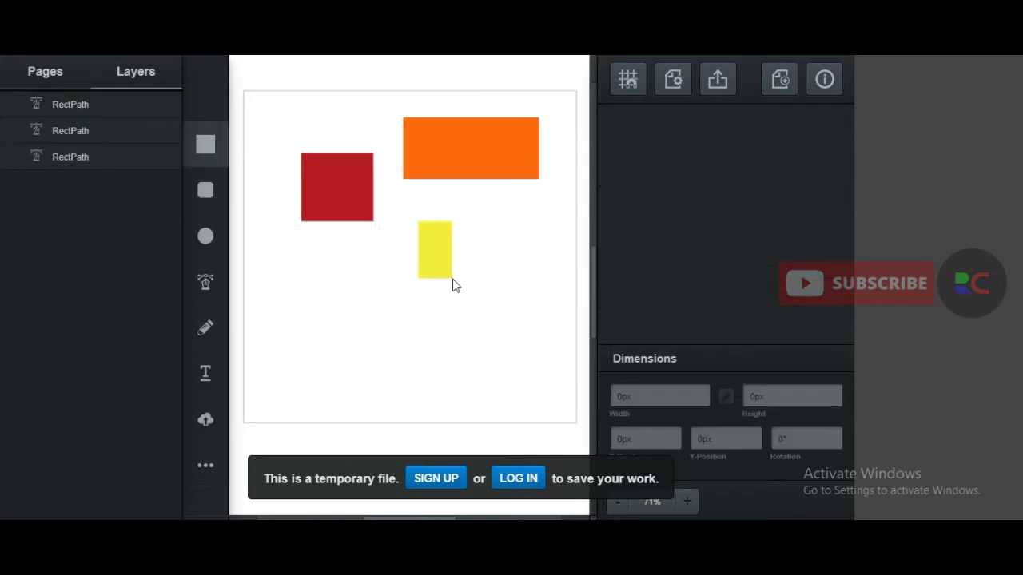
pyautogui.click(206, 144)
pyautogui.moveTo(255, 245)
pyautogui.mouseDown()
pyautogui.moveTo(279, 264)
pyautogui.moveTo(387, 291)
pyautogui.mouseUp()
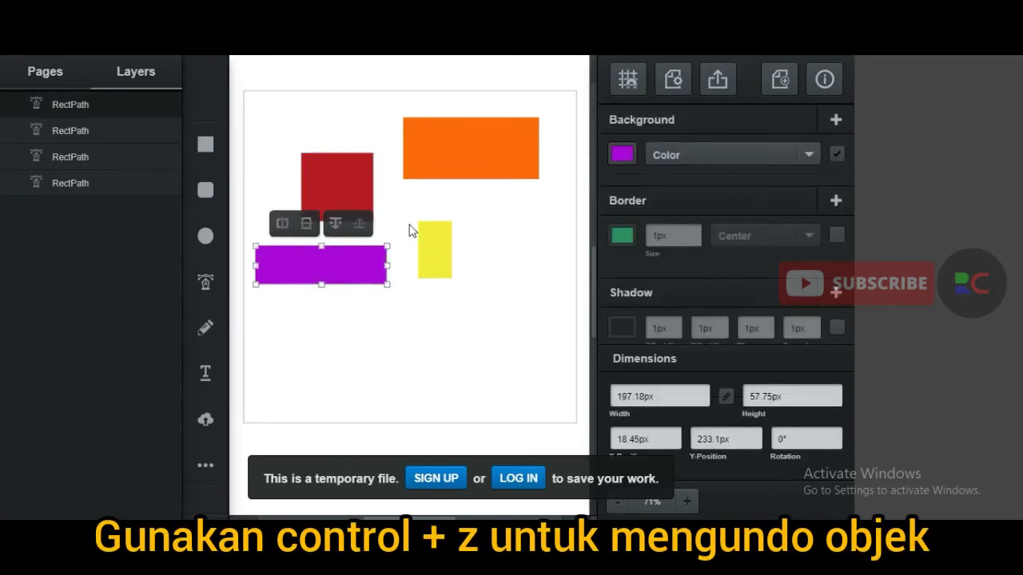
# Step: Undo all four freely proportioned rectangles so the artboard is empty
pyautogui.hotkey('ctrl', 'z')
pyautogui.hotkey('ctrl', 'z')
pyautogui.hotkey('ctrl', 'z')
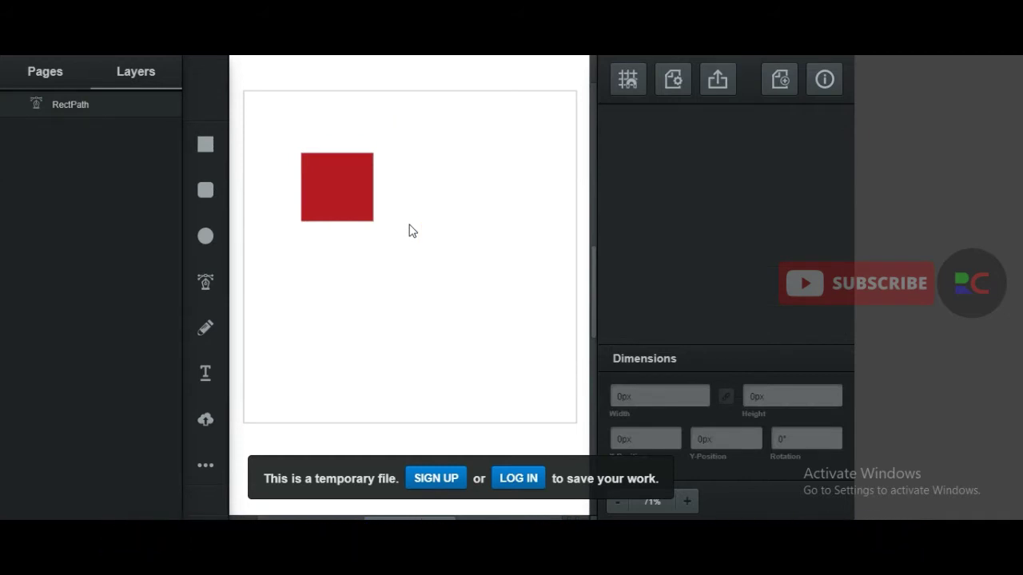
pyautogui.hotkey('ctrl', 'z')
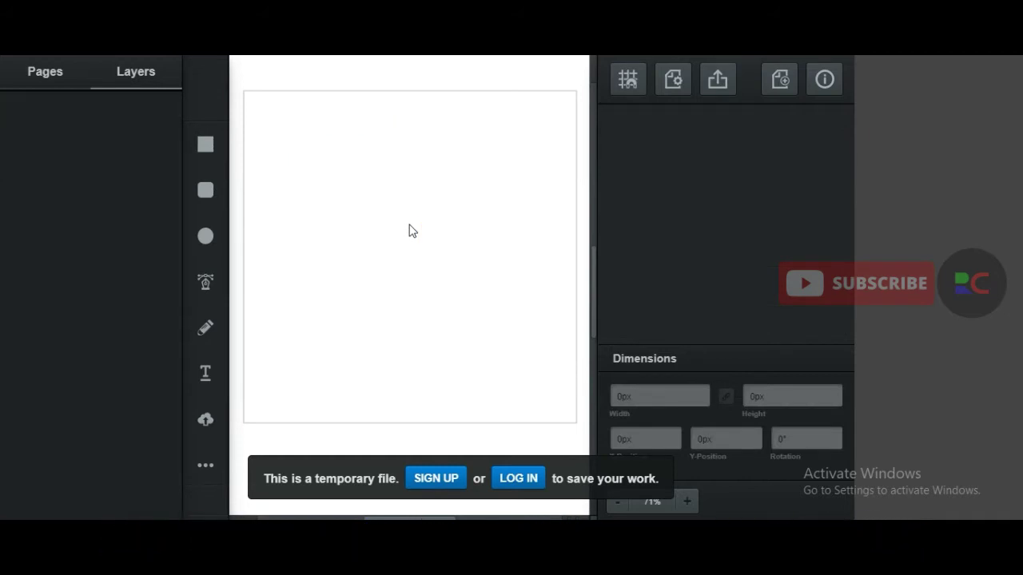
# Step: Draw two exact squares side by side in the upper artboard, about 176 px and about 148 px wide
pyautogui.click(205, 144)
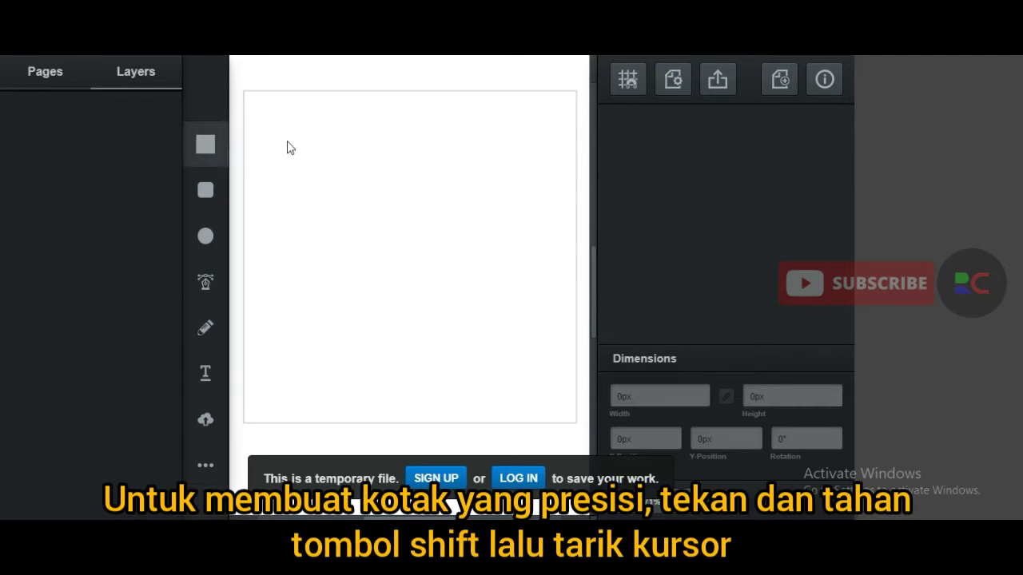
pyautogui.moveTo(284, 141); pyautogui.dragTo(397, 265)
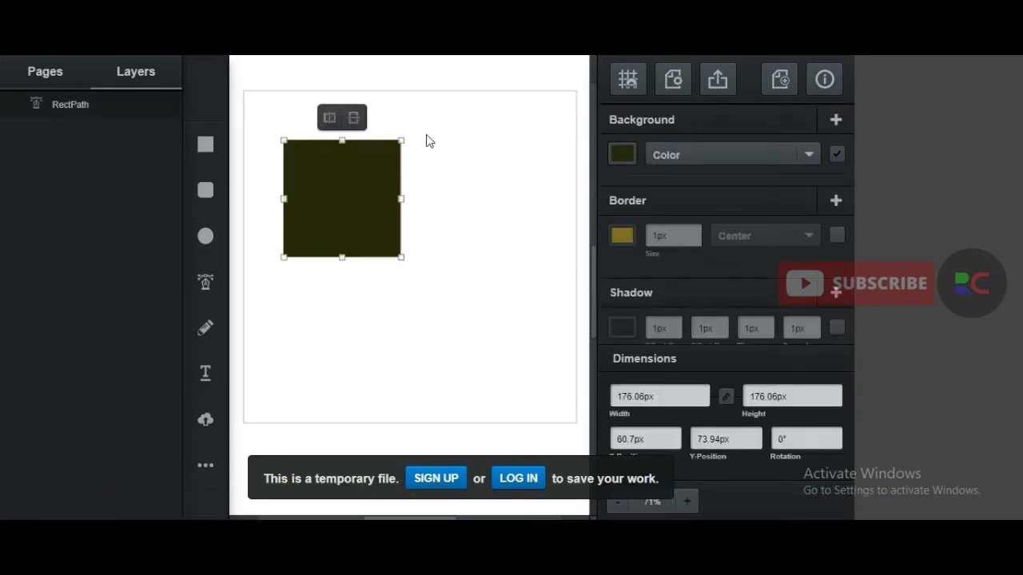
pyautogui.moveTo(426, 140); pyautogui.dragTo(521, 220)
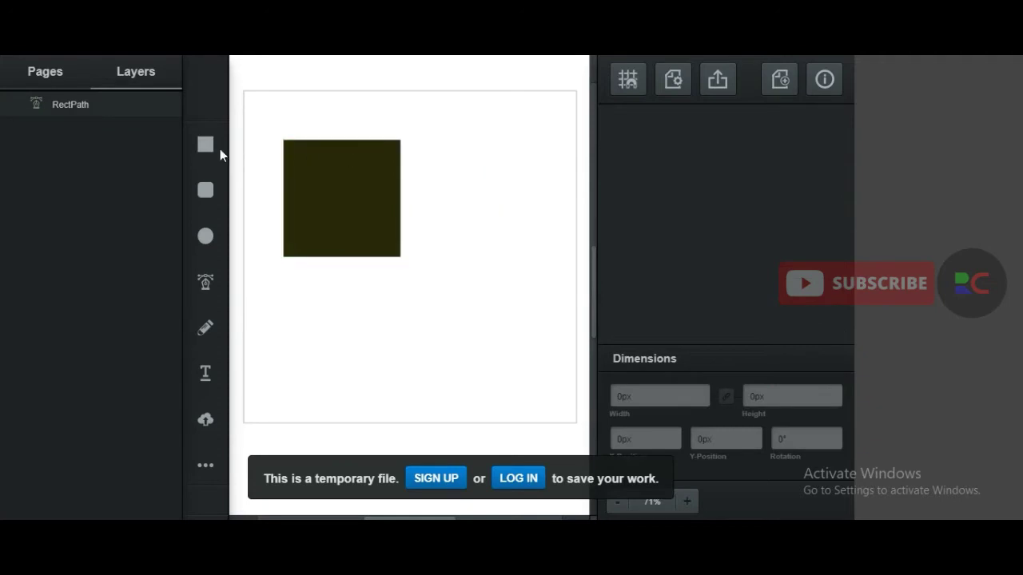
pyautogui.click(205, 144)
pyautogui.moveTo(434, 136); pyautogui.dragTo(534, 230)
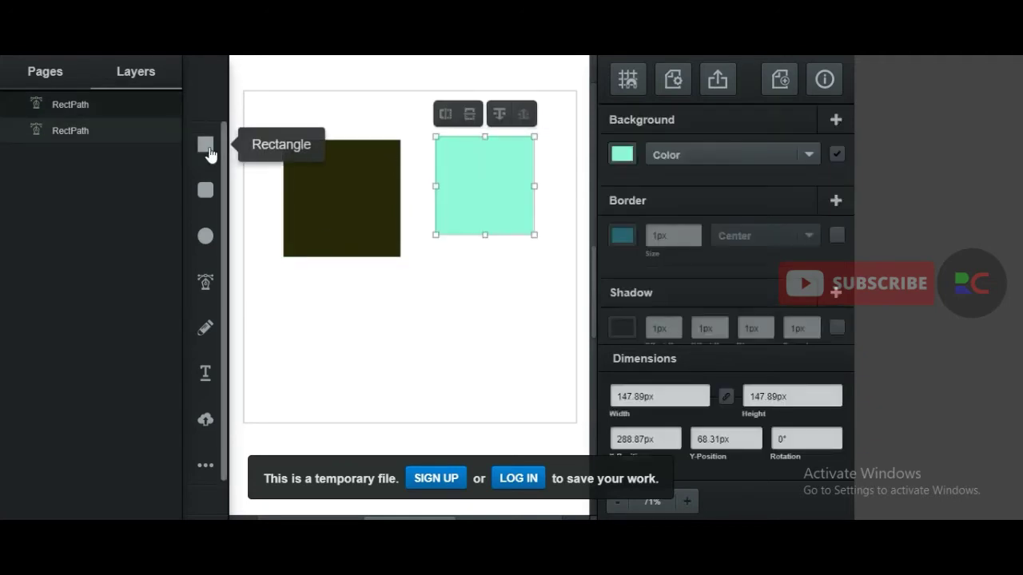
# Step: Draw two more exact squares side by side below the first pair, the second one slightly smaller
pyautogui.click(310, 286)
pyautogui.moveTo(301, 286); pyautogui.dragTo(416, 377)
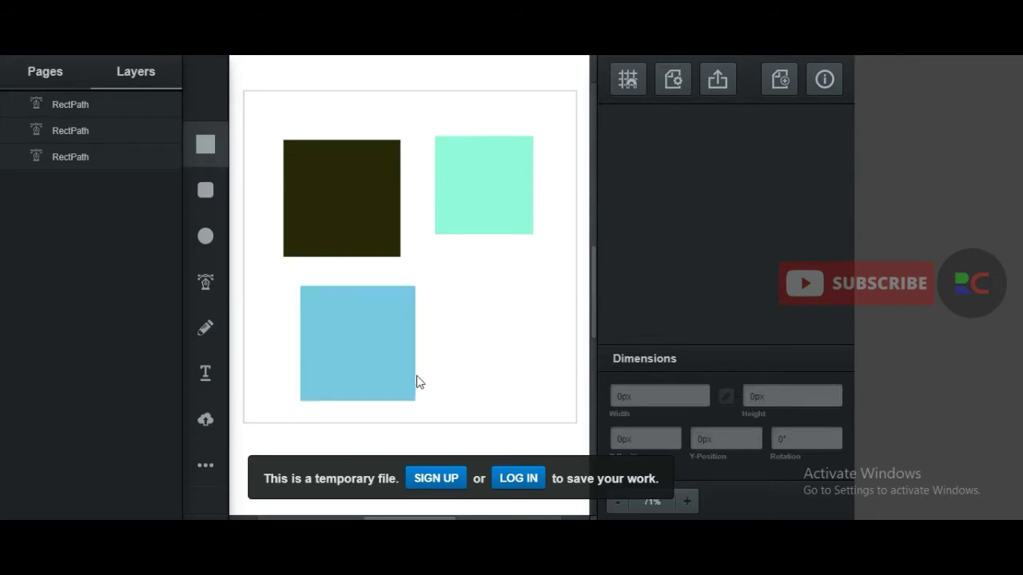
pyautogui.click(277, 178)
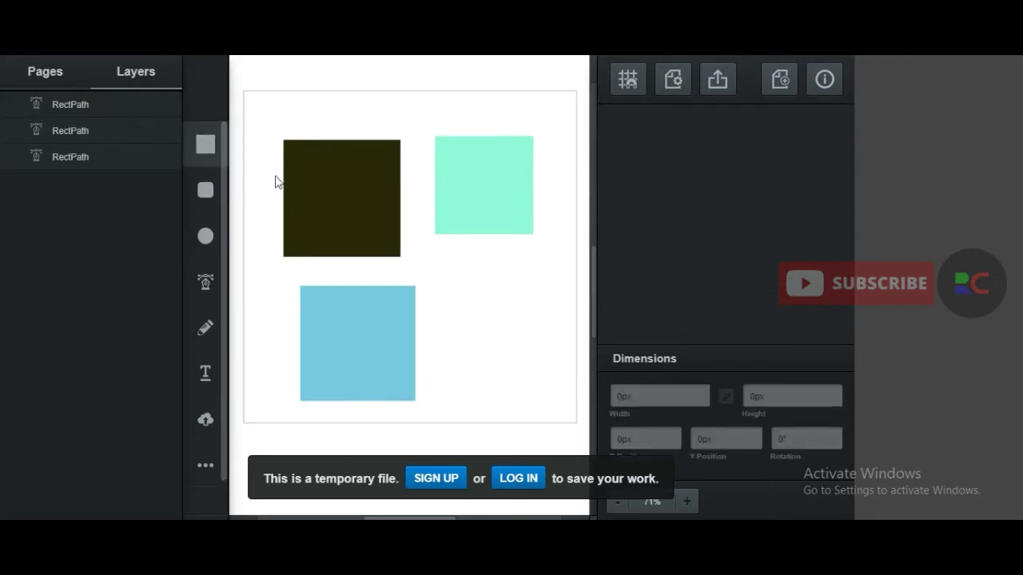
pyautogui.moveTo(445, 270); pyautogui.dragTo(534, 344)
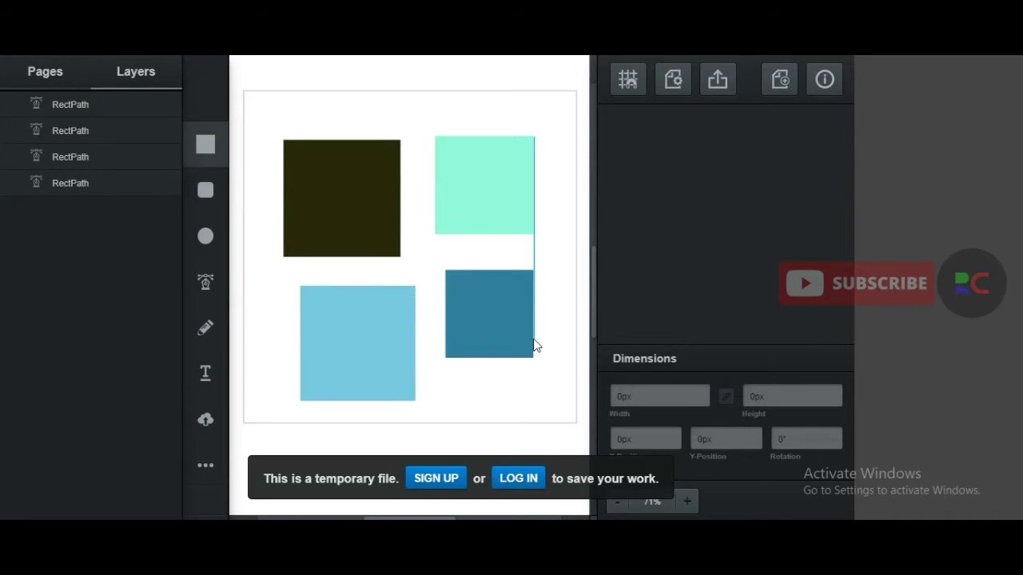
pyautogui.click(559, 322)
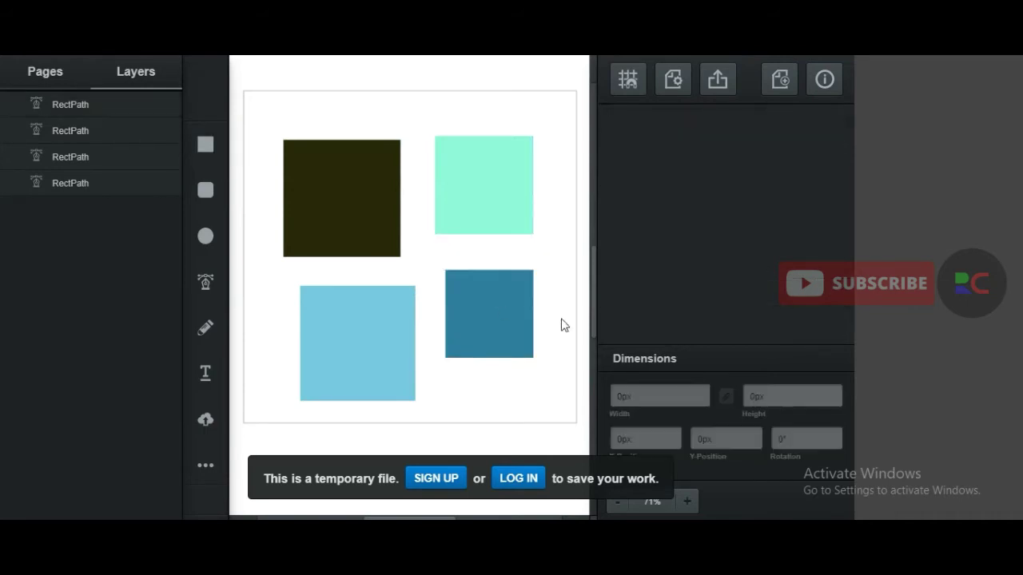
# Step: Undo the four squares to clear the artboard
pyautogui.hotkey('ctrl', 'z')
pyautogui.hotkey('ctrl', 'z')
pyautogui.hotkey('ctrl', 'z')
pyautogui.hotkey('ctrl', 'z')
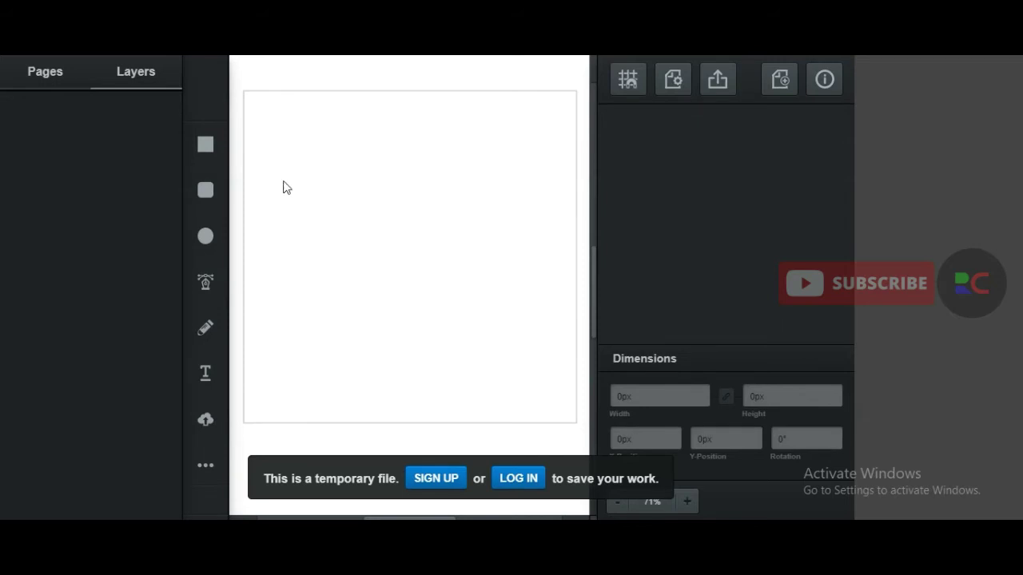
# Step: Draw four rounded rectangles: two along the top, a wide one below, and one about 123 by 121 px overlapping the wide one
pyautogui.click(207, 192)
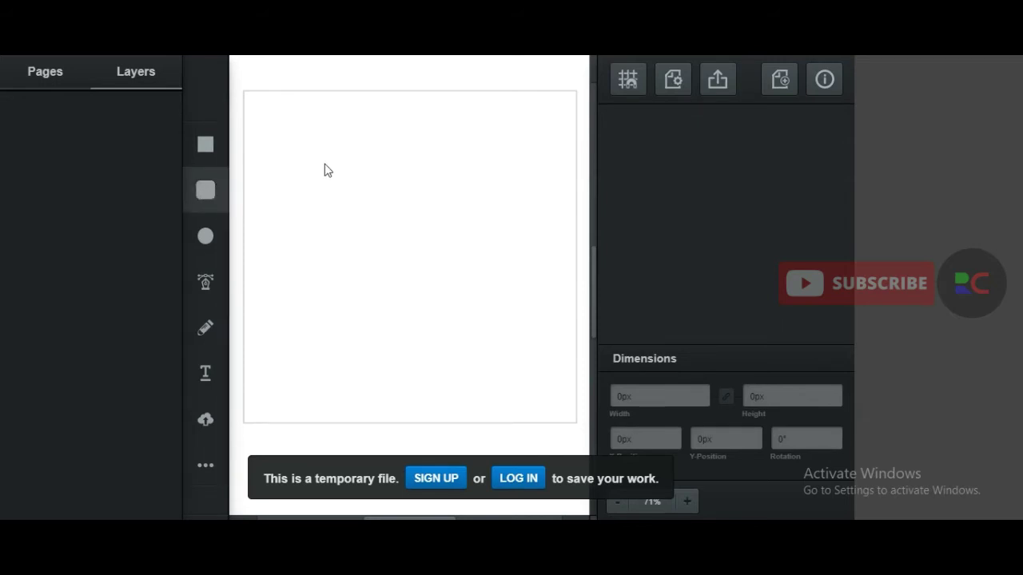
pyautogui.moveTo(278, 131); pyautogui.dragTo(346, 198)
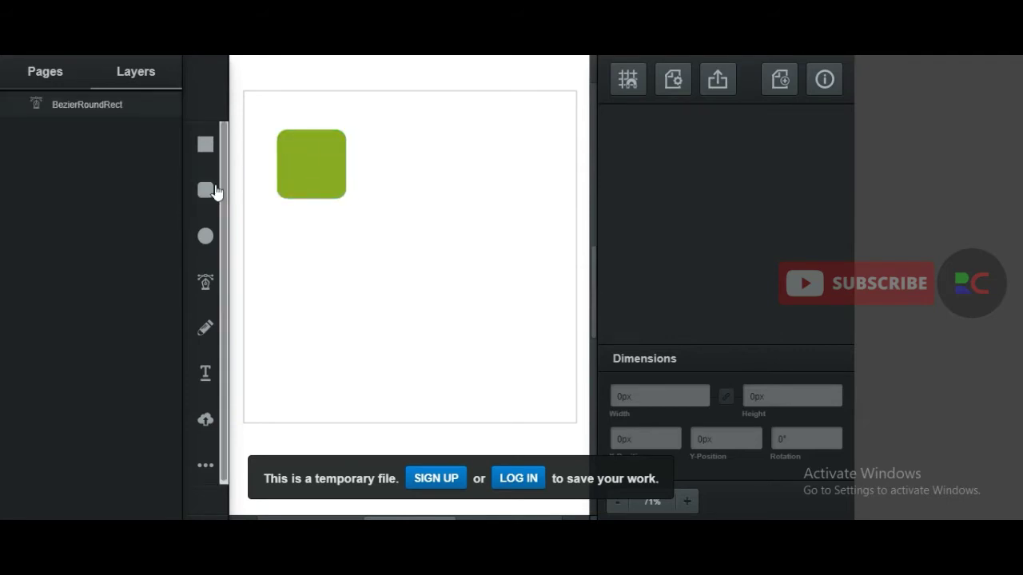
pyautogui.moveTo(404, 127); pyautogui.dragTo(527, 177)
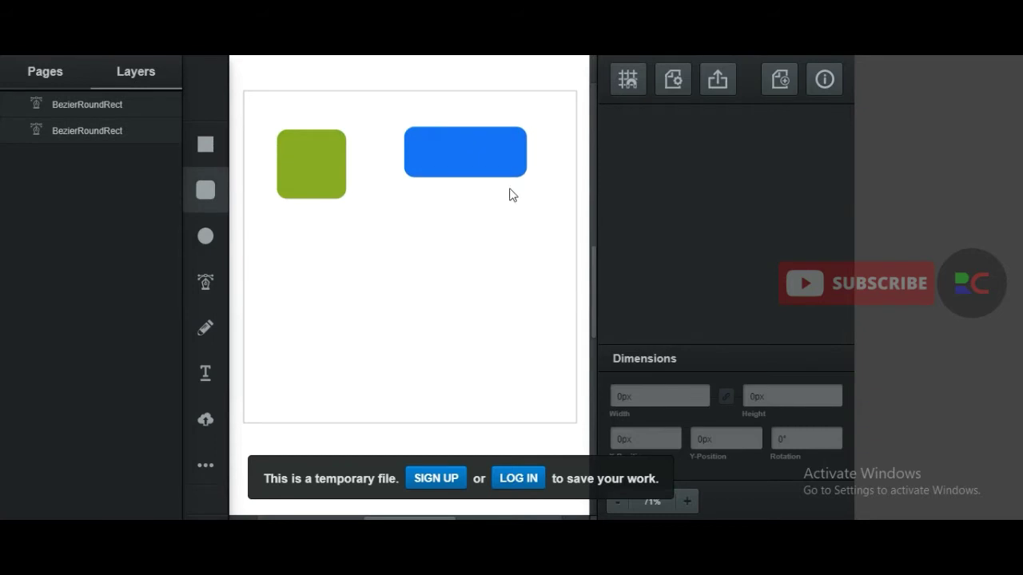
pyautogui.click(209, 195)
pyautogui.moveTo(328, 264); pyautogui.dragTo(499, 345)
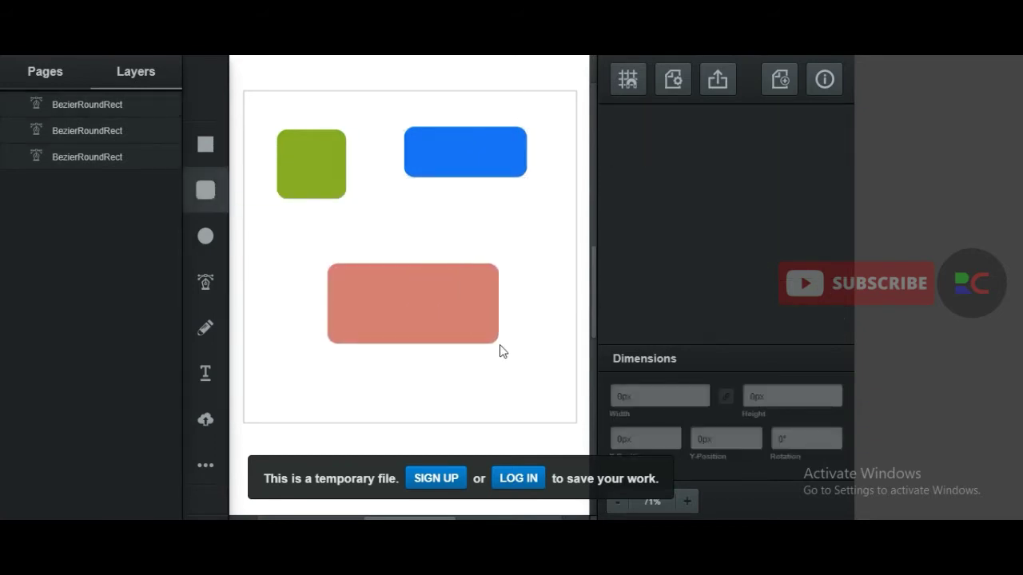
pyautogui.click(205, 196)
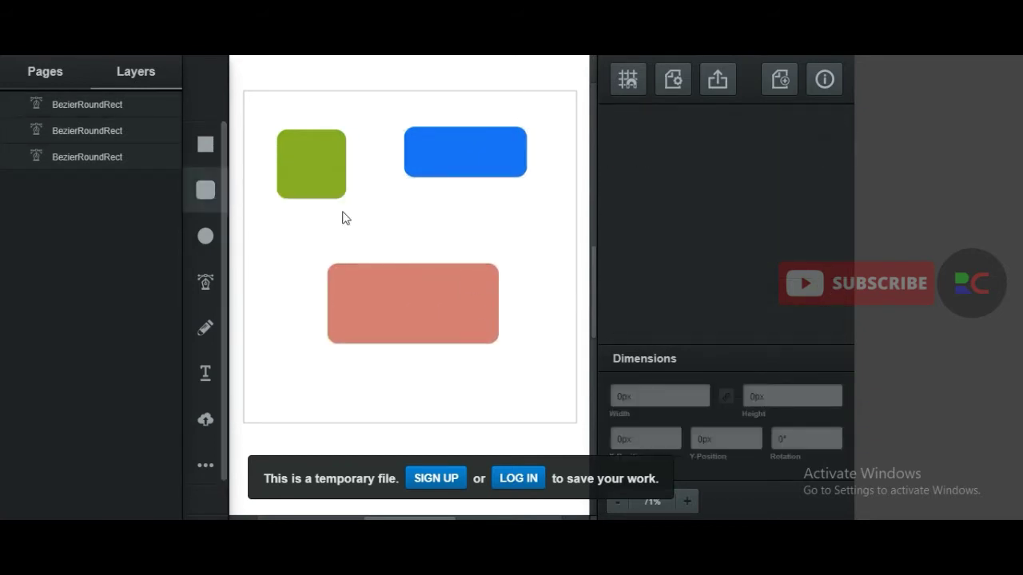
pyautogui.moveTo(393, 208); pyautogui.dragTo(475, 288)
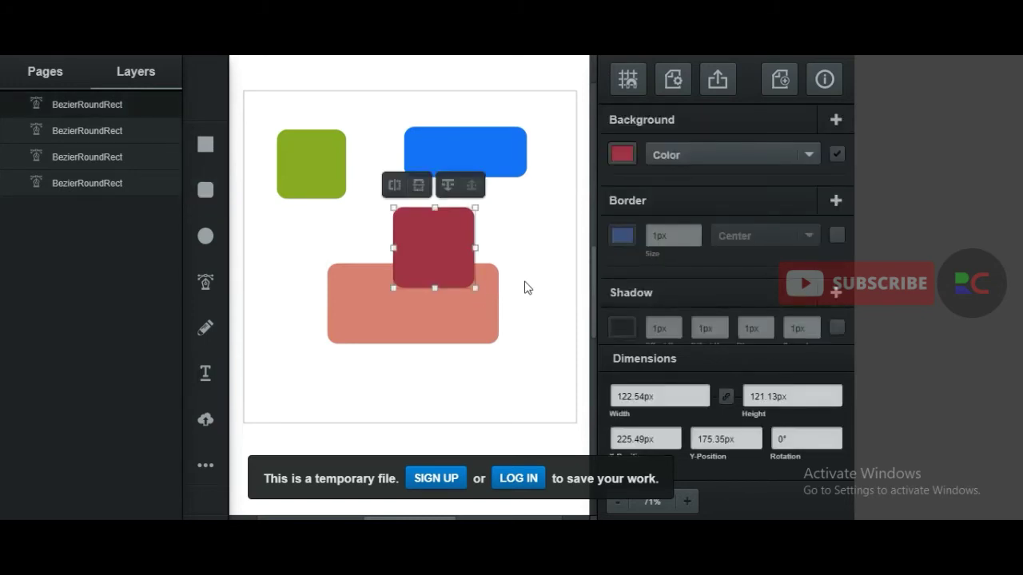
# Step: Undo all four rounded rectangles
pyautogui.hotkey('ctrl', 'z')
pyautogui.hotkey('ctrl', 'z')
pyautogui.hotkey('ctrl', 'z')
pyautogui.hotkey('ctrl', 'z')
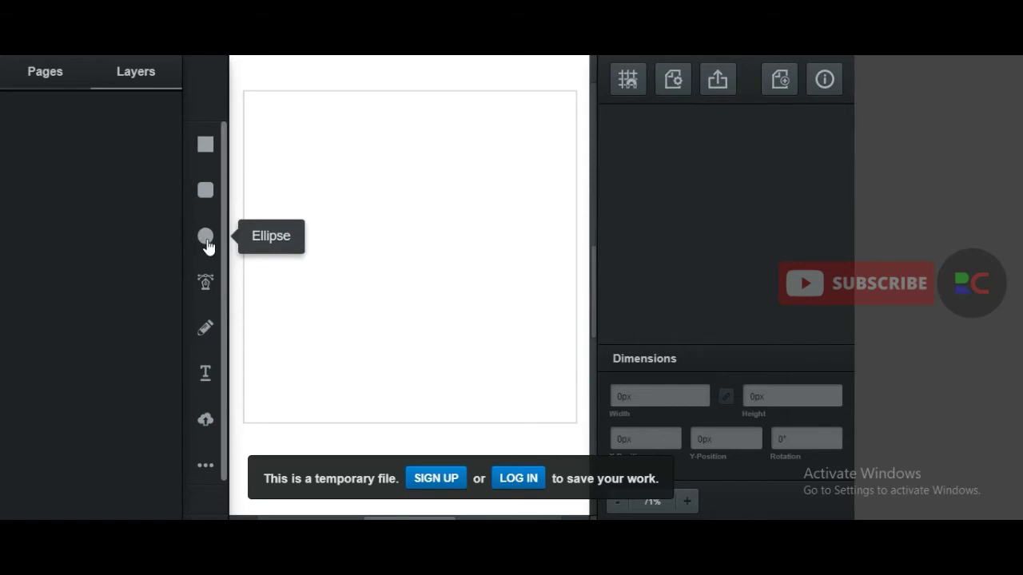
# Step: Draw three ellipses: a large circle, one about 172 by 170 px overlapping its upper left, and a flat one about 130 by 69 px at its lower right
pyautogui.click(205, 240)
pyautogui.moveTo(308, 137); pyautogui.dragTo(493, 327)
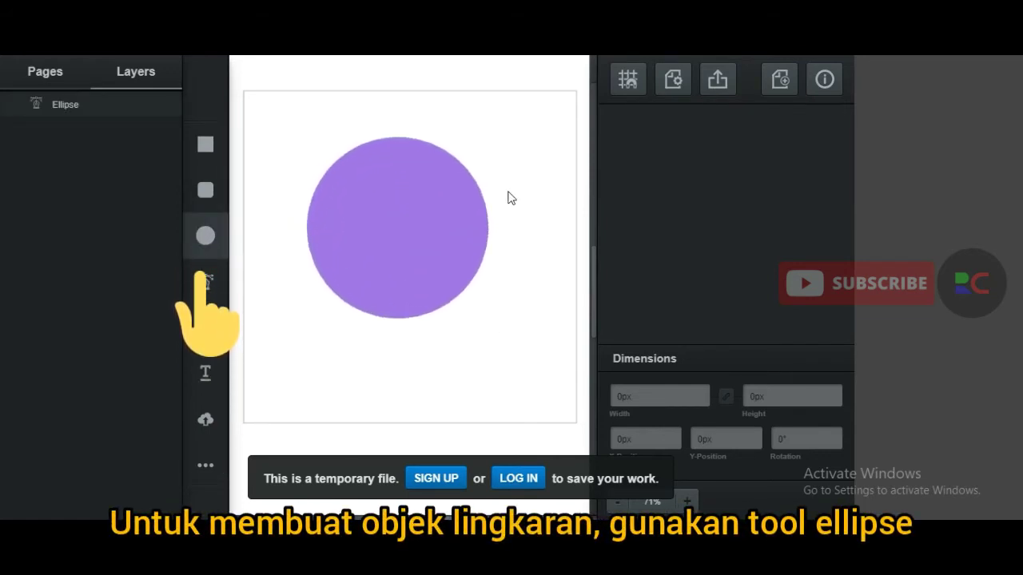
pyautogui.click(210, 236)
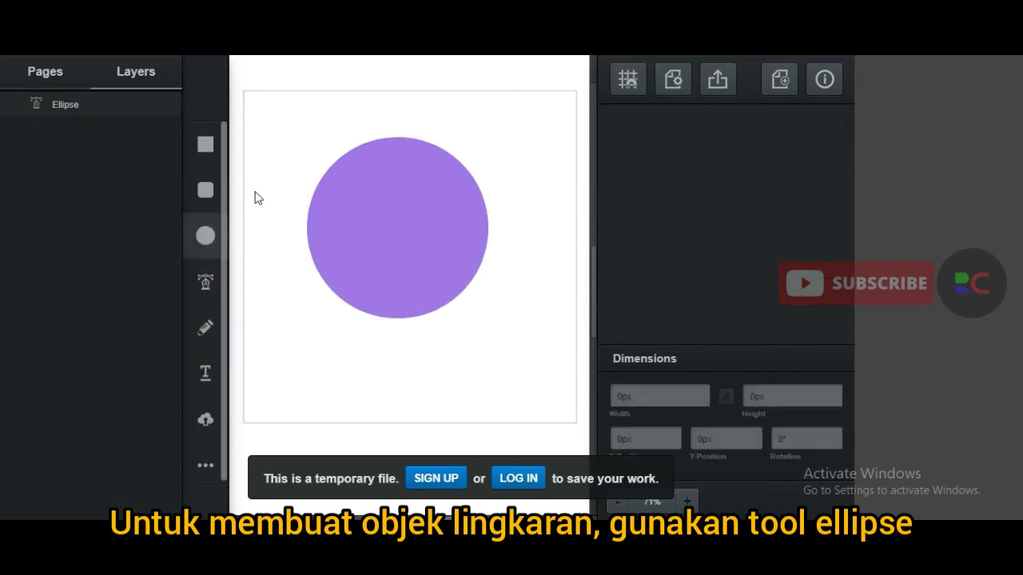
pyautogui.moveTo(280, 129); pyautogui.dragTo(395, 243)
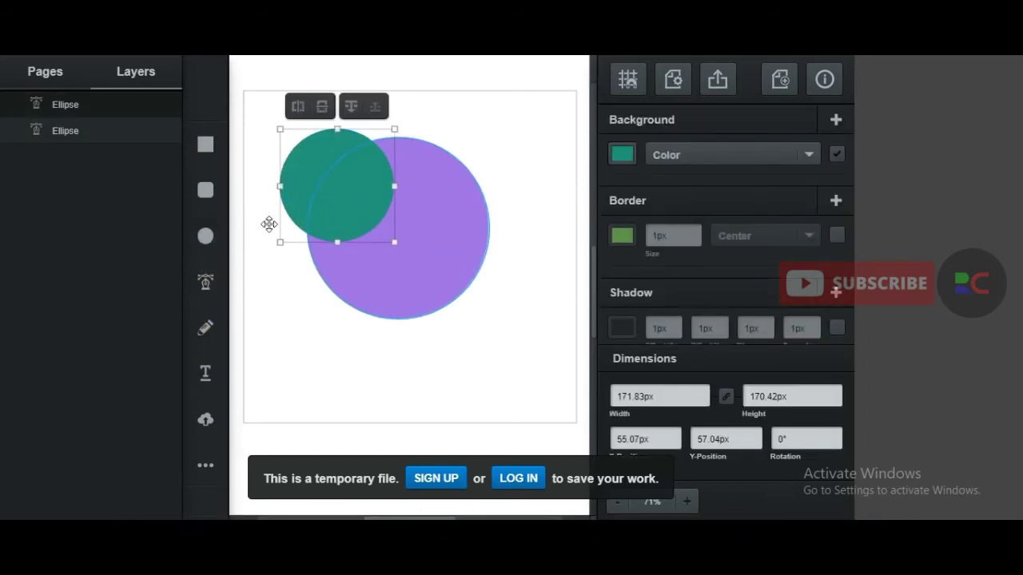
pyautogui.click(205, 235)
pyautogui.moveTo(527, 320)
pyautogui.mouseDown()
pyautogui.moveTo(514, 360)
pyautogui.moveTo(444, 366)
pyautogui.mouseUp()
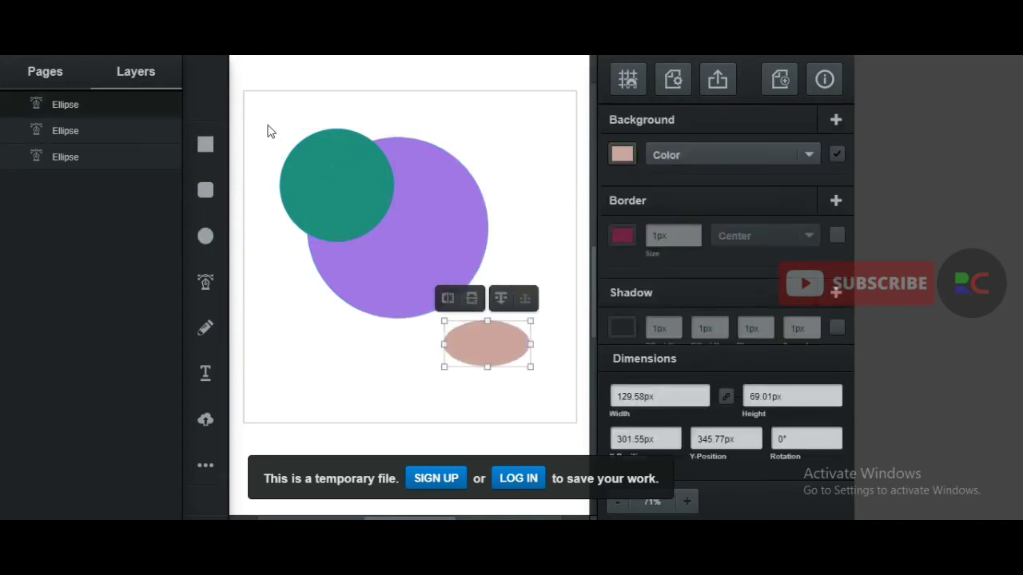
# Step: Draw a fourth ellipse as a circle about 420 px across, covering most of the other three
pyautogui.moveTo(268, 130); pyautogui.dragTo(323, 183)
pyautogui.click(206, 236)
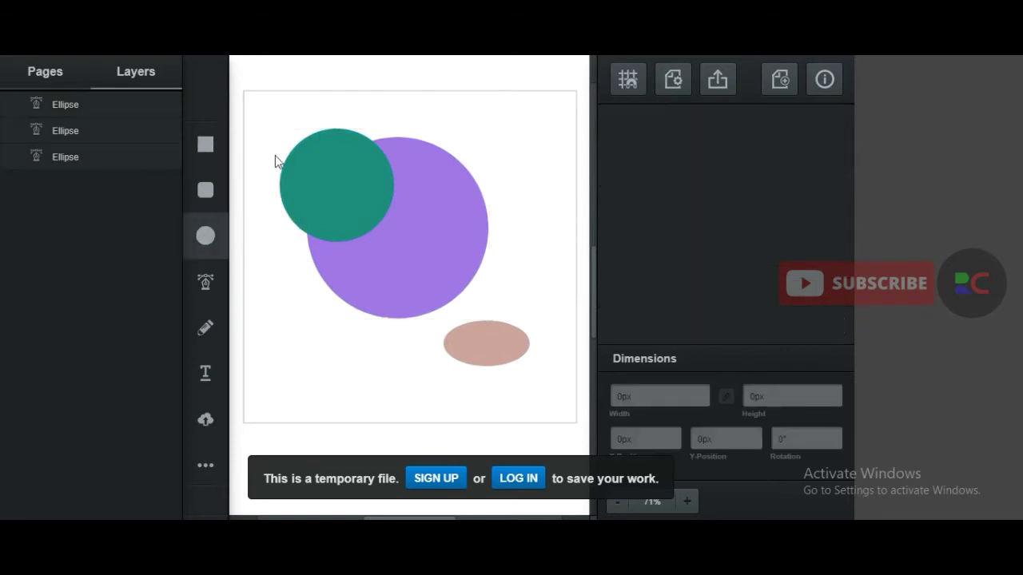
pyautogui.moveTo(278, 126); pyautogui.dragTo(557, 382)
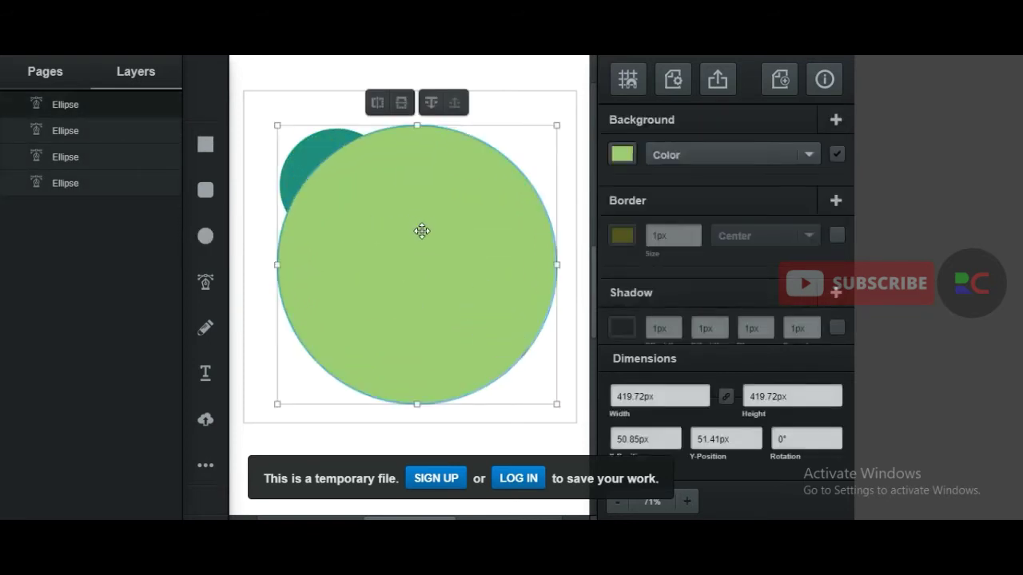
# Step: Undo all four ellipses to clear the artboard
pyautogui.hotkey('ctrl', 'z')
pyautogui.hotkey('ctrl', 'z')
pyautogui.hotkey('ctrl', 'z')
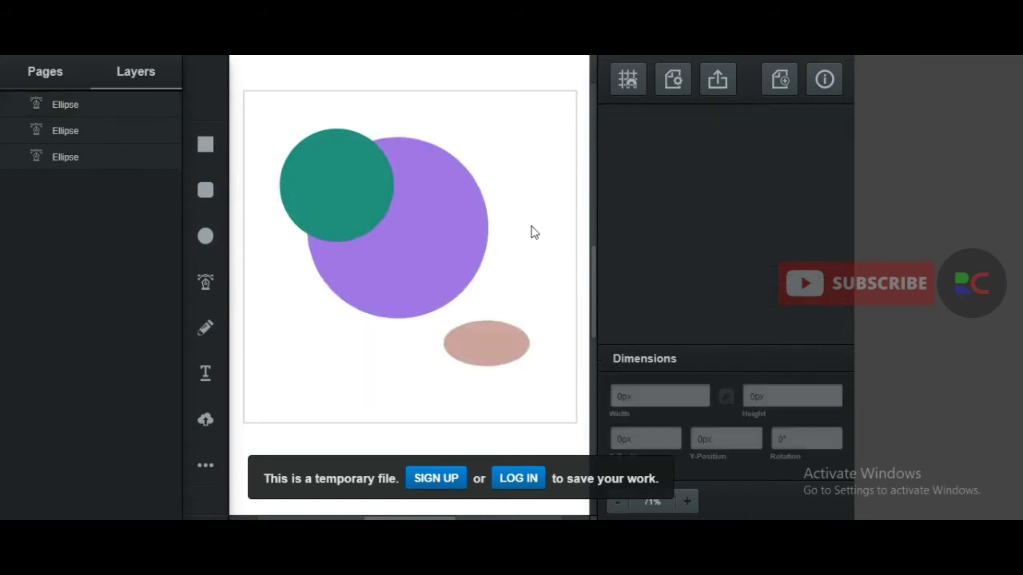
pyautogui.hotkey('ctrl', 'z')
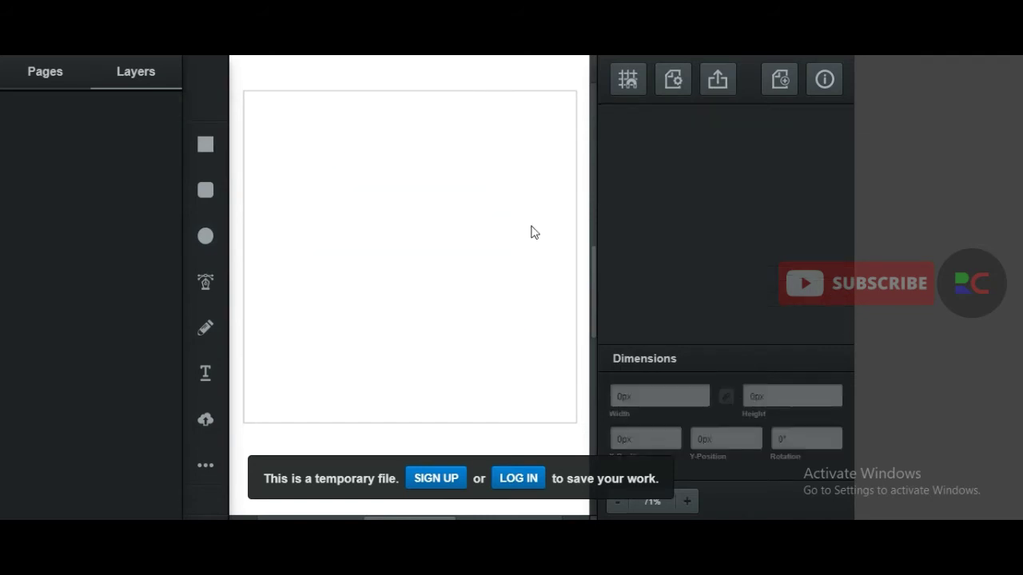
# Step: Draw a closed five-pointed star of straight segments with the Pen tool, about 303 by 296 px, in the upper middle of the artboard
pyautogui.click(206, 284)
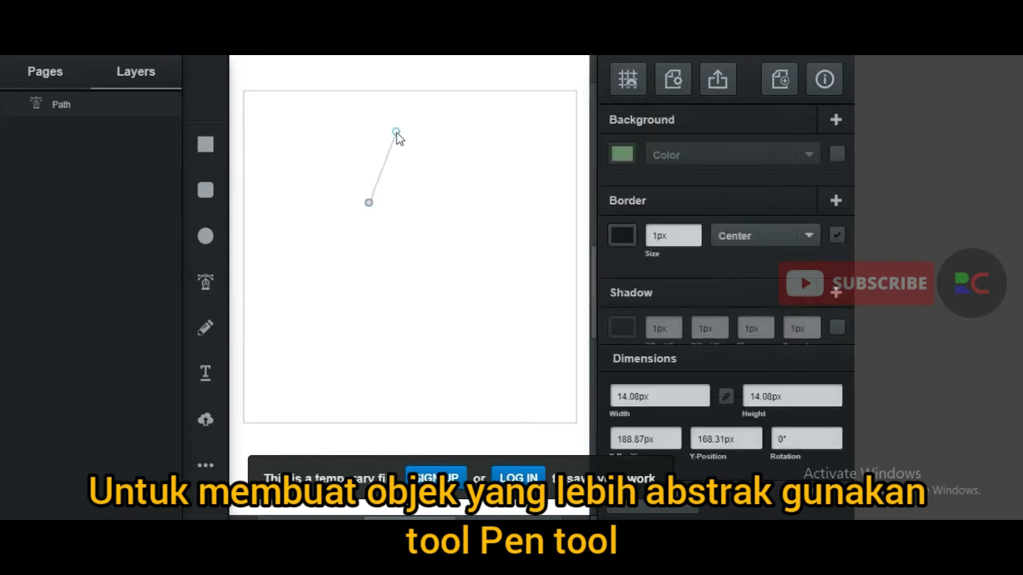
pyautogui.click(396, 133)
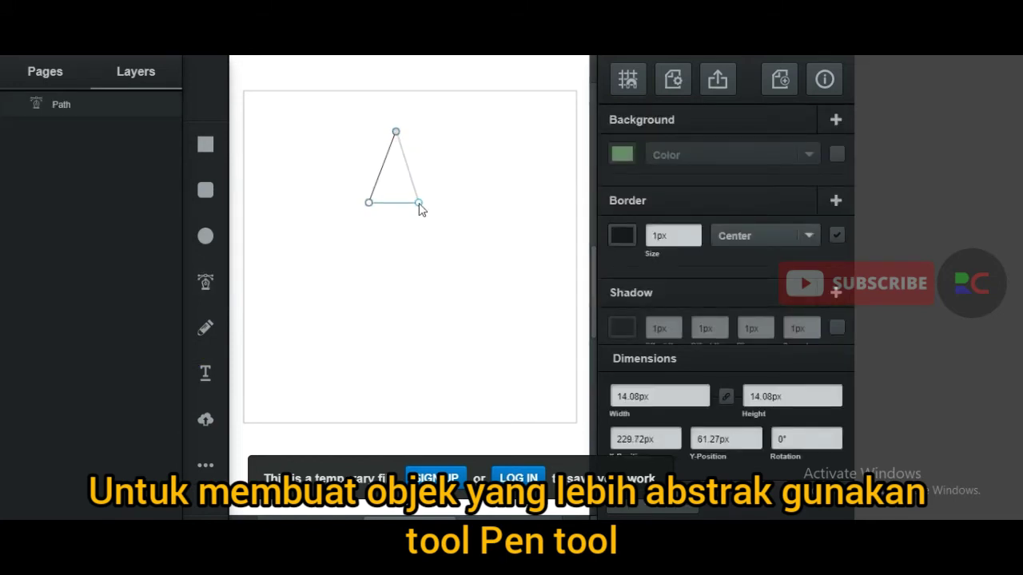
pyautogui.click(419, 203)
pyautogui.click(494, 214)
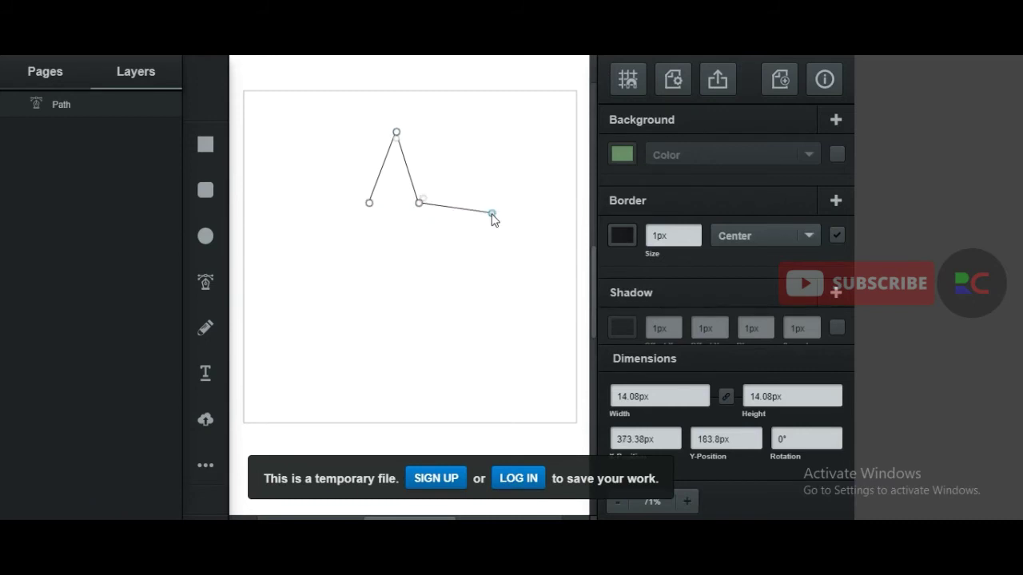
pyautogui.click(434, 253)
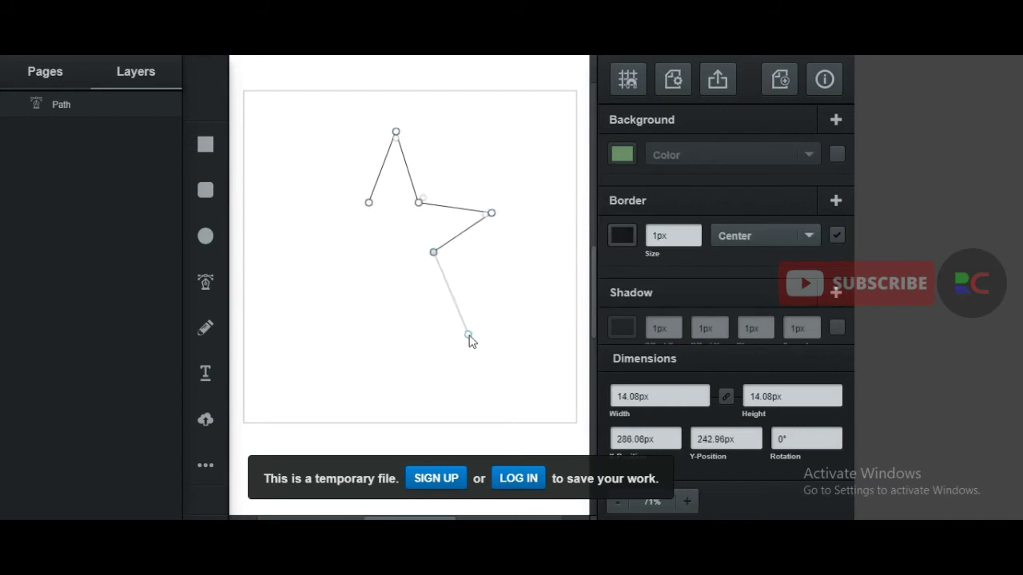
pyautogui.click(460, 325)
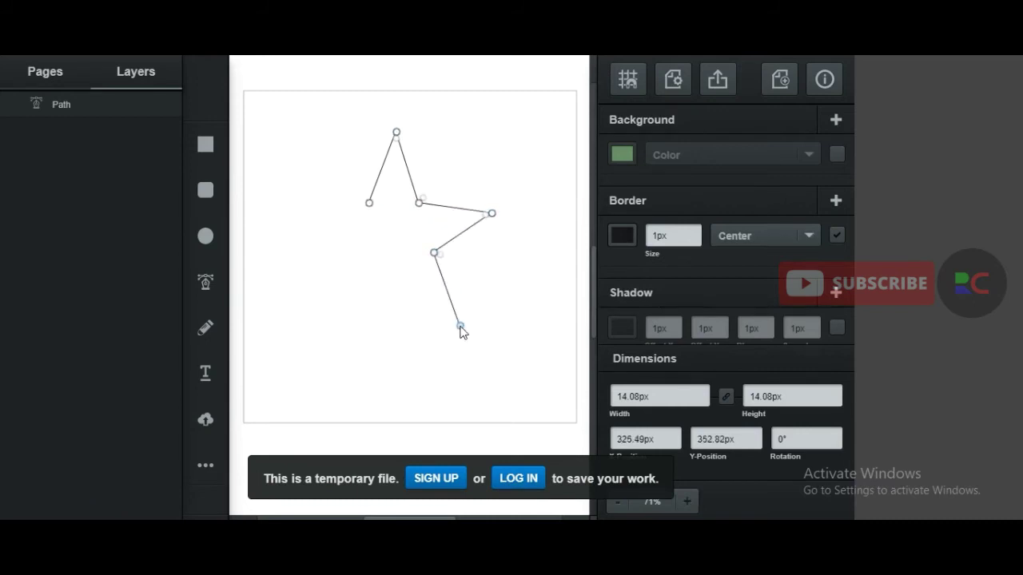
pyautogui.click(396, 288)
pyautogui.click(324, 329)
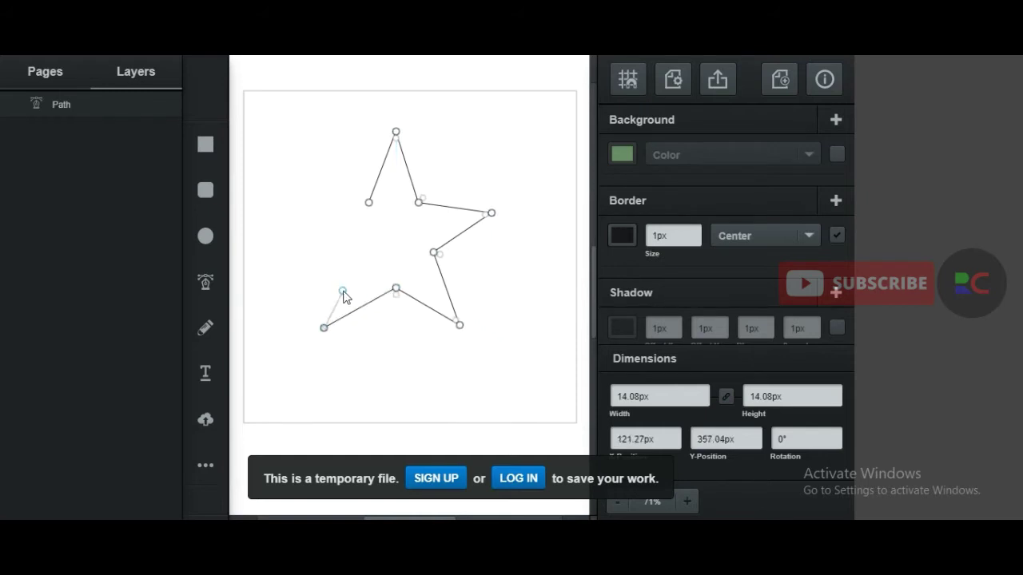
pyautogui.click(352, 261)
pyautogui.click(290, 198)
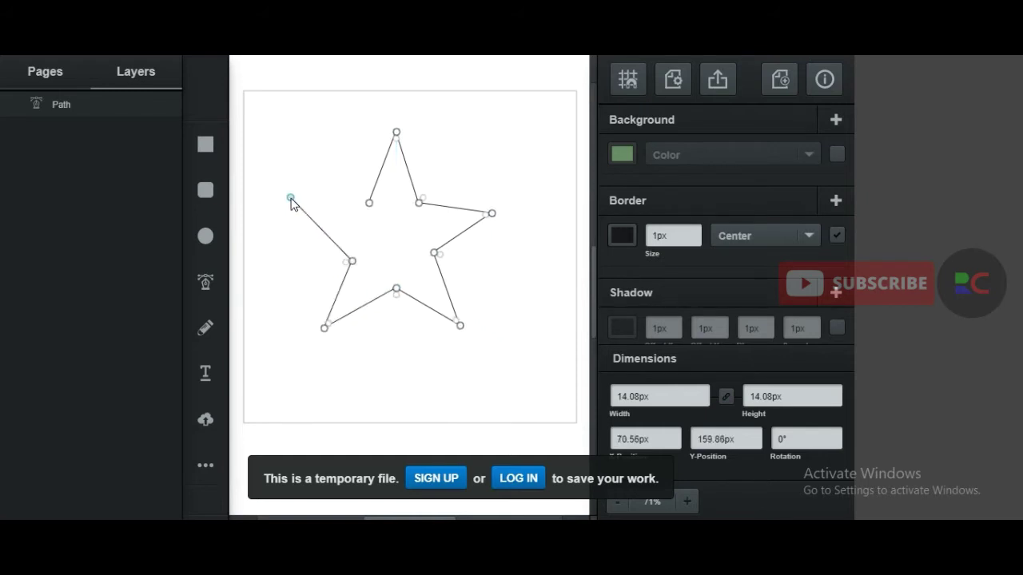
pyautogui.click(369, 205)
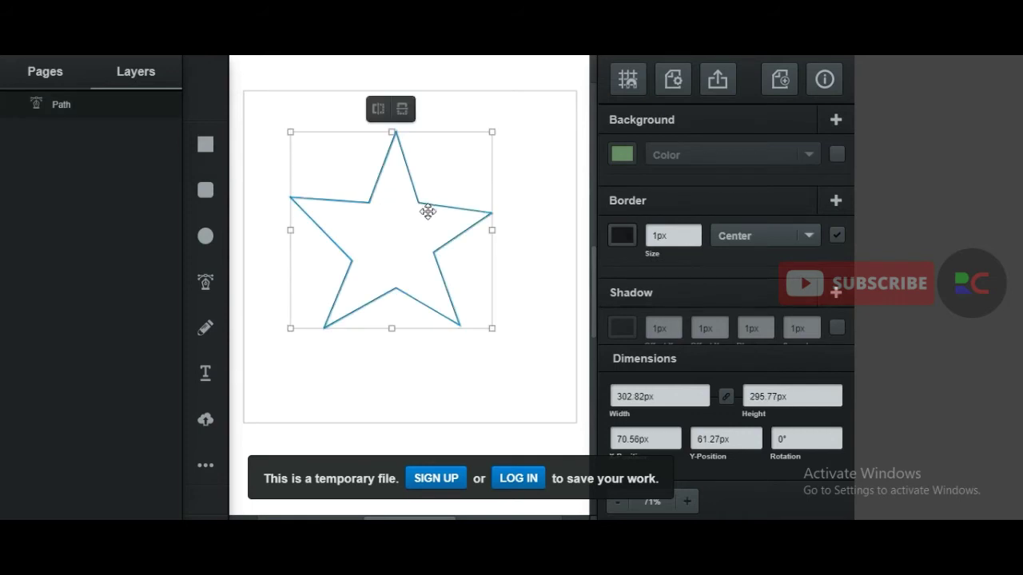
# Step: Draw a closed curved outline around the star with the Pen tool, about 403 by 384 px, and shift it slightly down and right
pyautogui.click(206, 285)
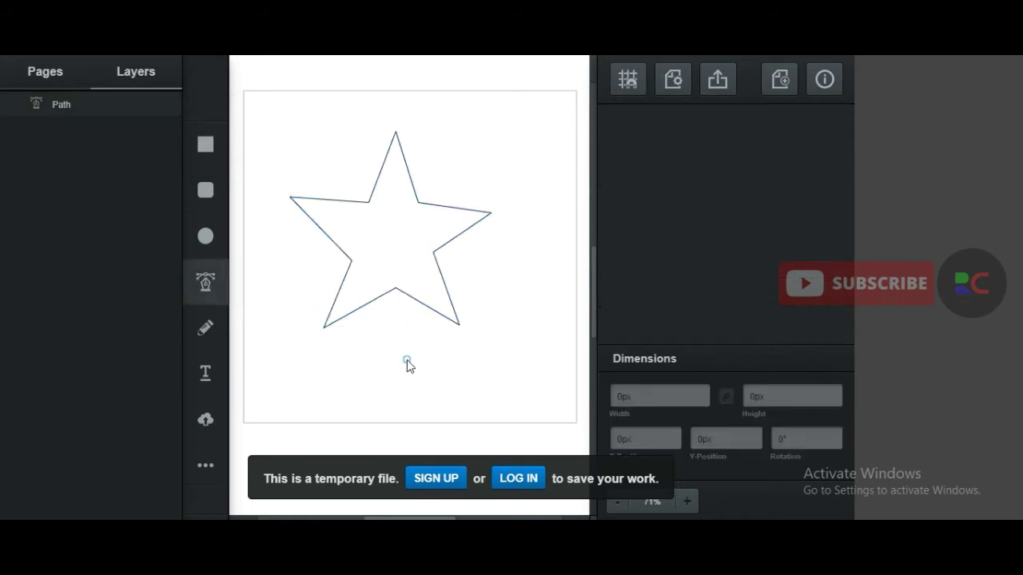
pyautogui.moveTo(528, 297); pyautogui.dragTo(518, 210)
pyautogui.moveTo(520, 203); pyautogui.dragTo(413, 145)
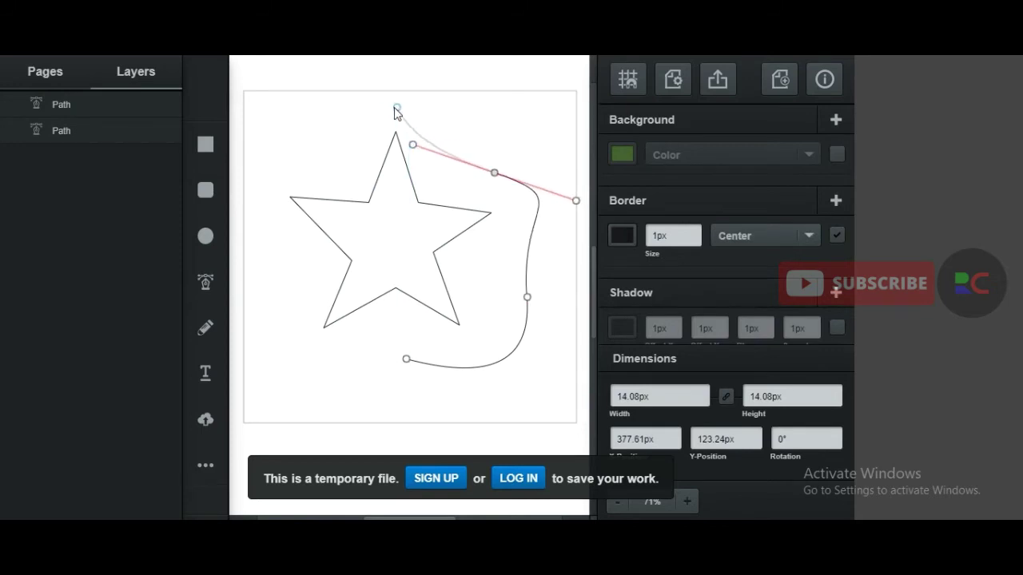
pyautogui.moveTo(357, 122); pyautogui.dragTo(243, 149)
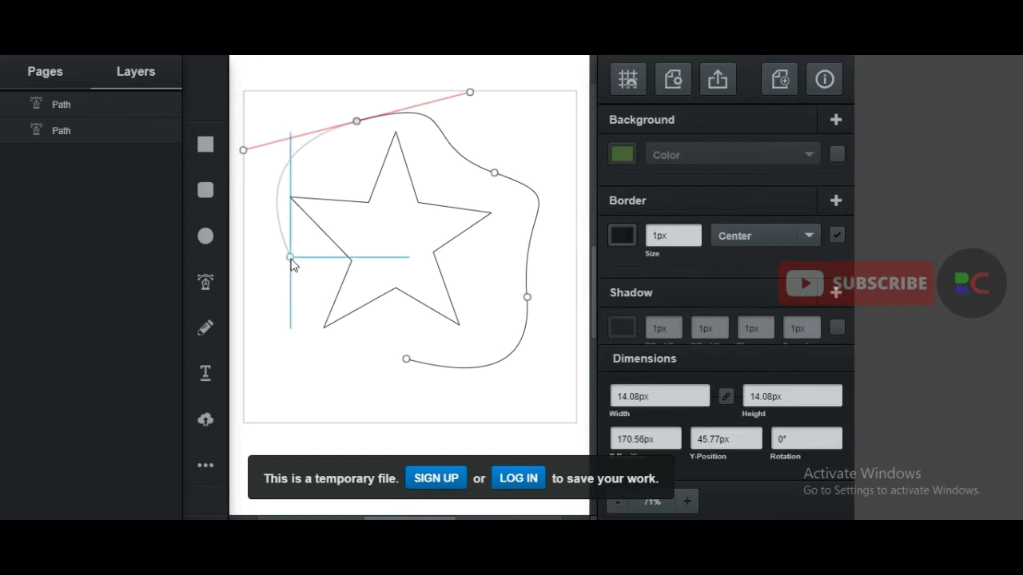
pyautogui.moveTo(290, 257); pyautogui.dragTo(313, 283)
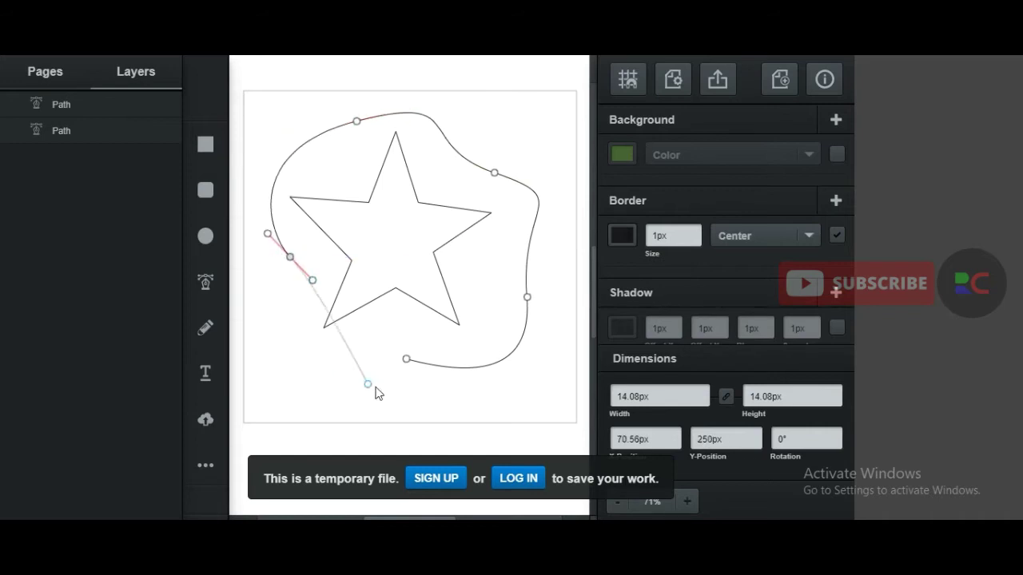
pyautogui.click(409, 360)
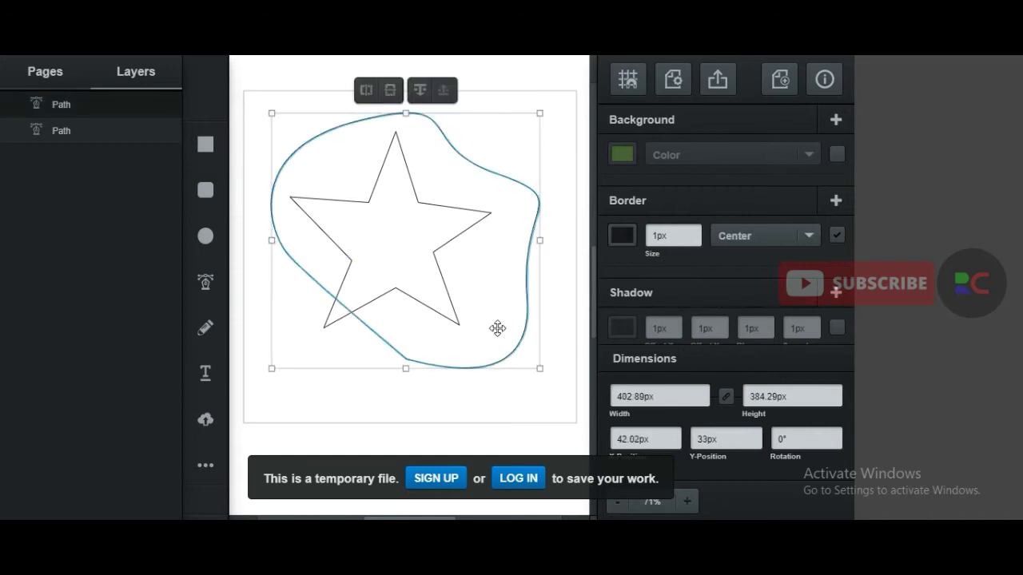
pyautogui.moveTo(519, 285)
pyautogui.mouseDown()
pyautogui.moveTo(520, 296)
pyautogui.moveTo(472, 267)
pyautogui.moveTo(523, 300)
pyautogui.mouseUp()
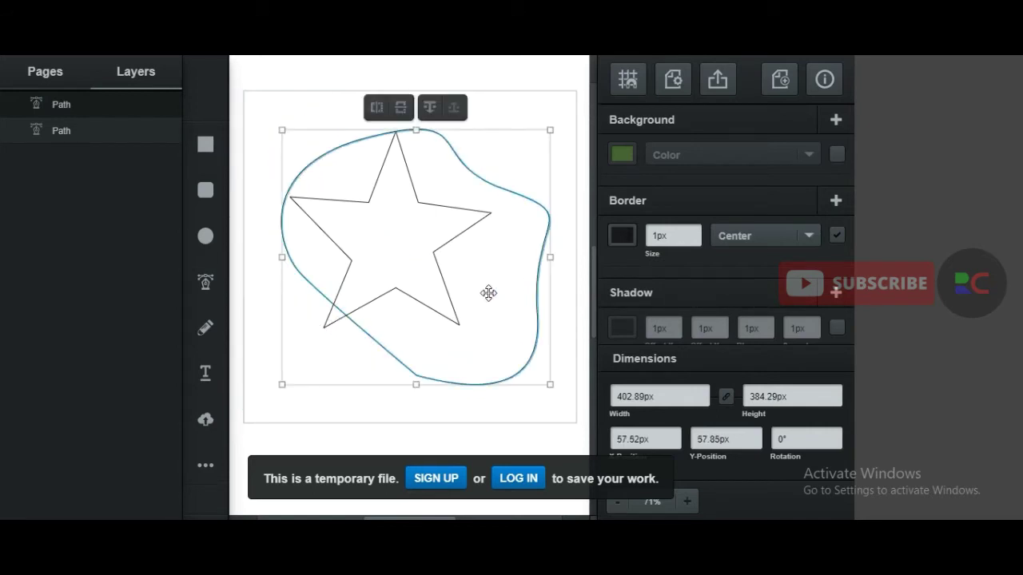
# Step: Undo the curved outline and the star until the artboard is blank
pyautogui.hotkey('ctrl', 'z')
pyautogui.hotkey('ctrl', 'z')
pyautogui.hotkey('ctrl', 'z')
pyautogui.hotkey('ctrl', 'z')
pyautogui.hotkey('ctrl', 'z')
pyautogui.hotkey('ctrl', 'z')
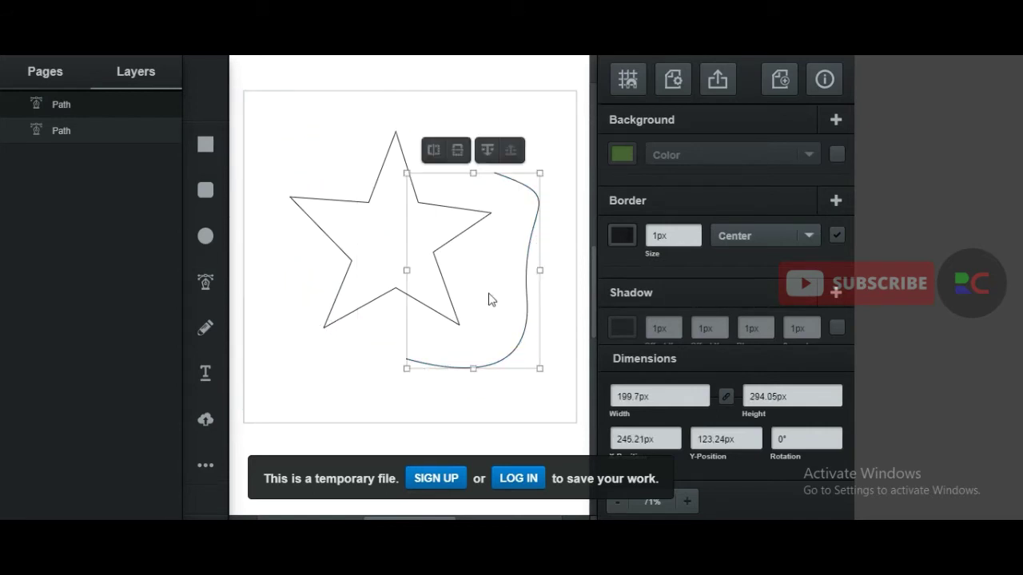
pyautogui.hotkey('ctrl', 'z')
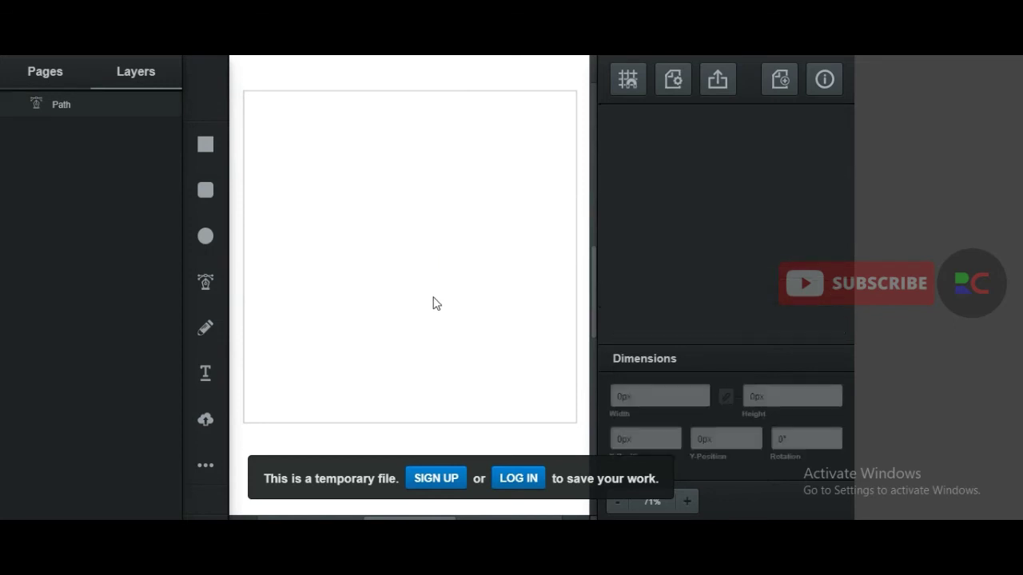
# Step: Sketch a continuous freehand scribble about 318 by 379 px with the Pencil tool, then delete it
pyautogui.click(205, 332)
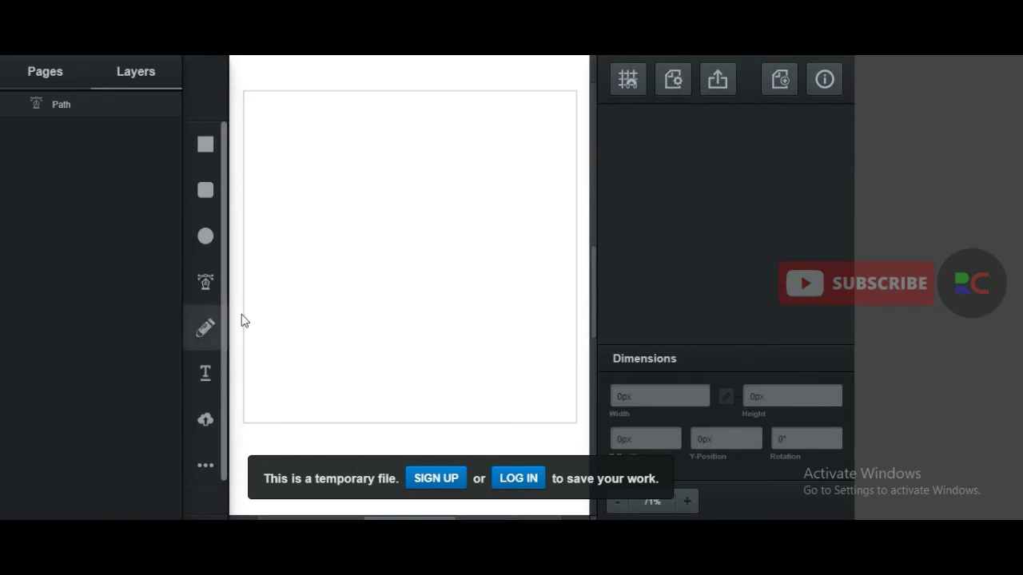
pyautogui.moveTo(308, 200)
pyautogui.mouseDown()
pyautogui.moveTo(336, 180)
pyautogui.moveTo(331, 234)
pyautogui.moveTo(404, 232)
pyautogui.mouseUp()
pyautogui.moveTo(407, 165)
pyautogui.mouseDown()
pyautogui.moveTo(466, 172)
pyautogui.moveTo(454, 279)
pyautogui.mouseUp()
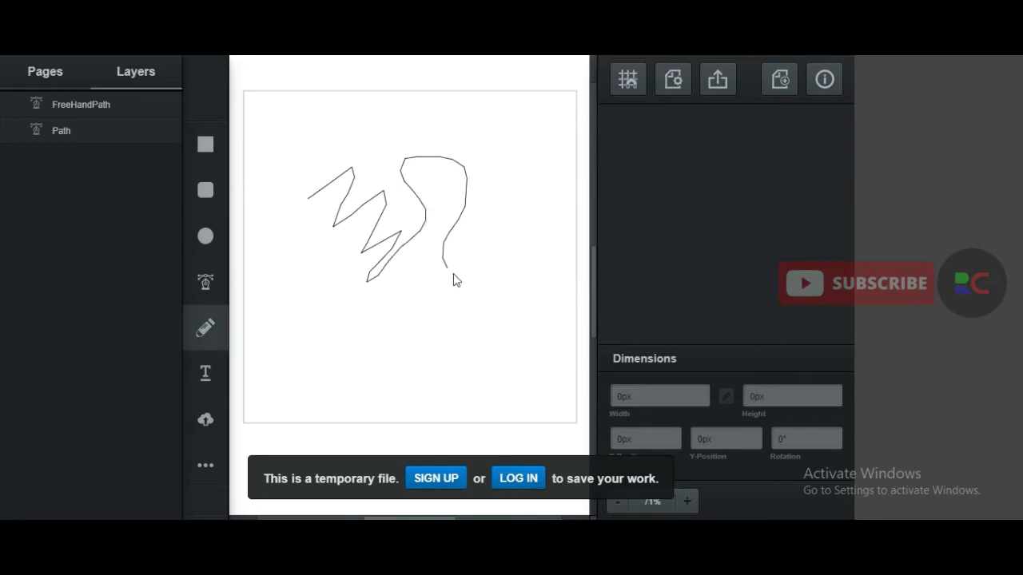
pyautogui.moveTo(408, 336)
pyautogui.mouseDown()
pyautogui.moveTo(371, 293)
pyautogui.moveTo(375, 366)
pyautogui.moveTo(392, 356)
pyautogui.moveTo(470, 384)
pyautogui.moveTo(515, 293)
pyautogui.moveTo(474, 209)
pyautogui.moveTo(504, 187)
pyautogui.moveTo(424, 137)
pyautogui.moveTo(304, 209)
pyautogui.mouseUp()
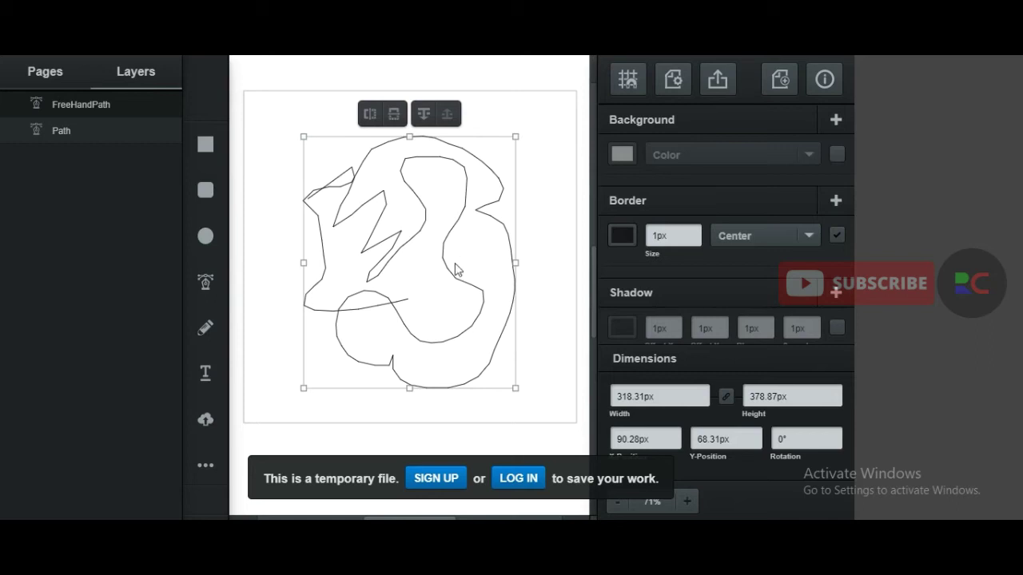
pyautogui.press('Delete')
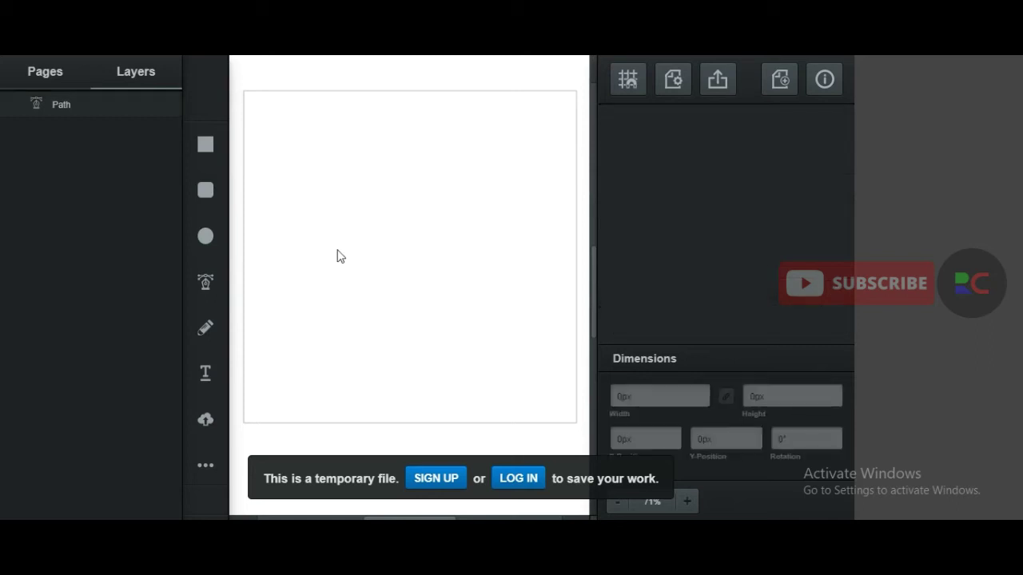
# Step: Place a text object with the default wording just left of the artboard's centre and select its wording
pyautogui.click(206, 377)
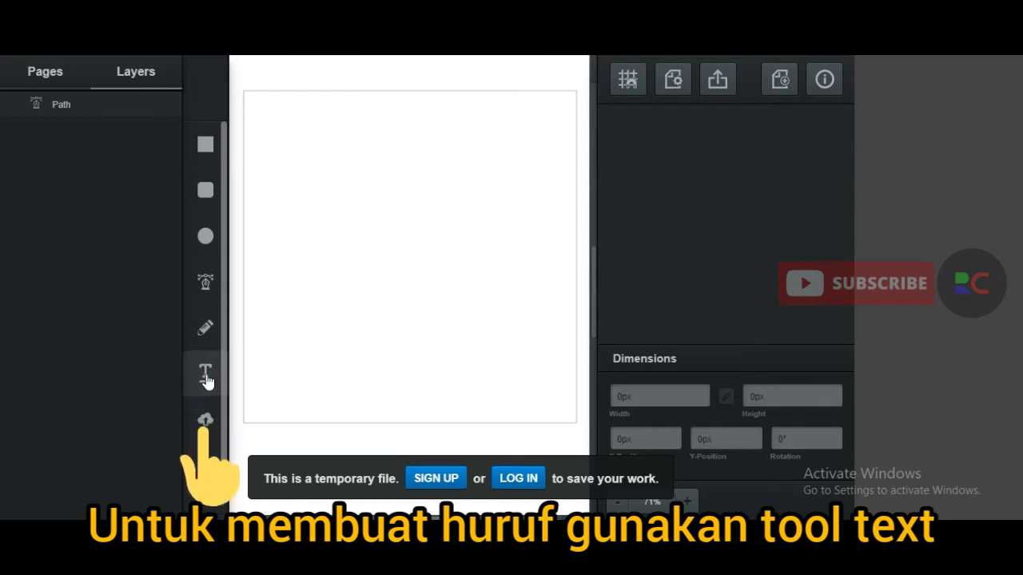
pyautogui.click(343, 235)
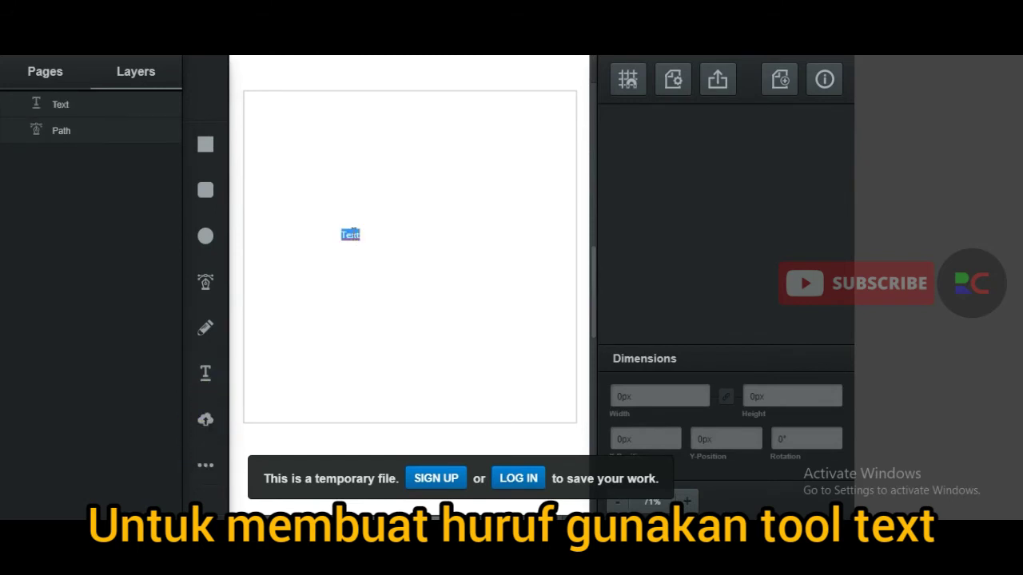
pyautogui.click(343, 243)
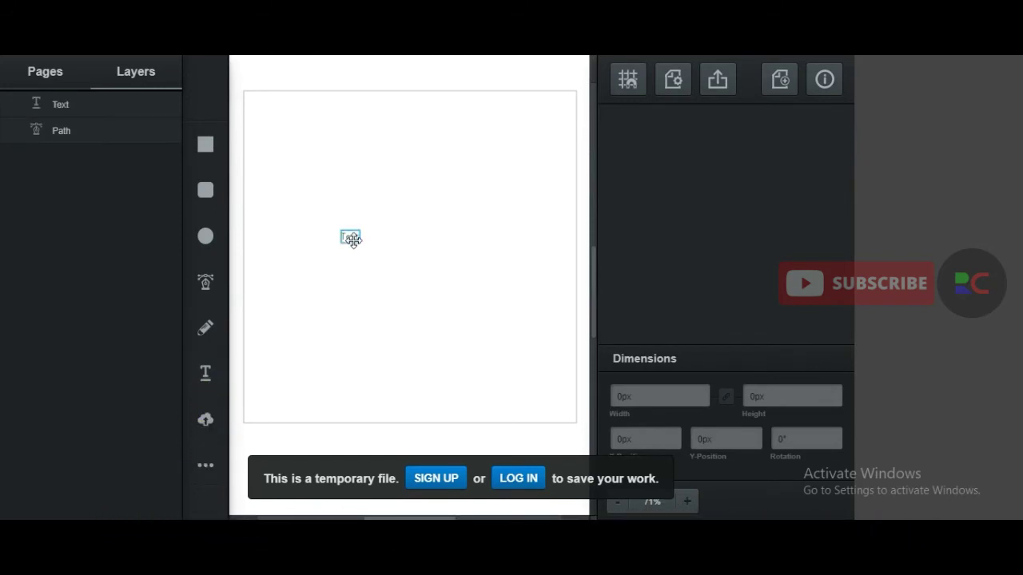
pyautogui.click(364, 237)
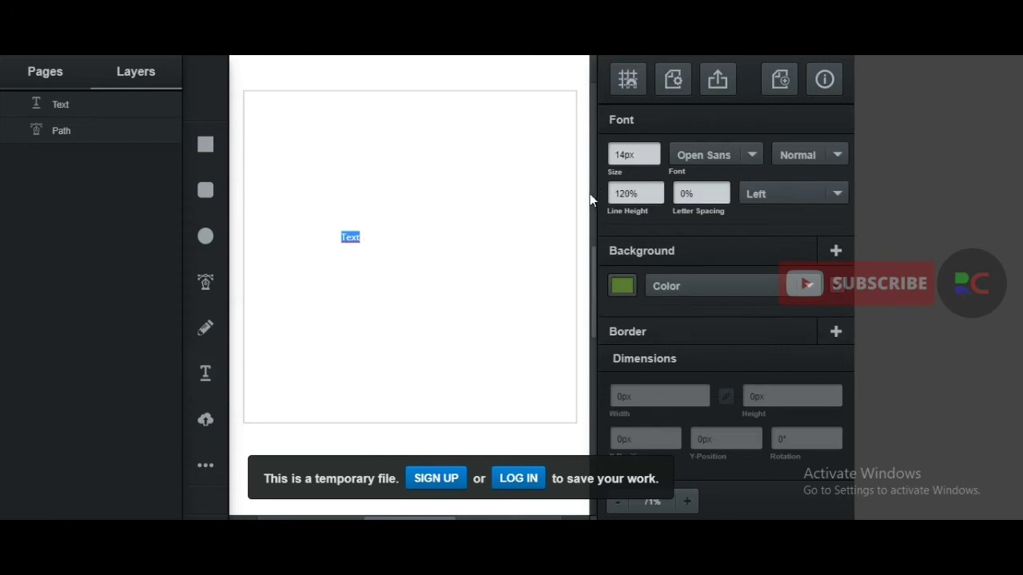
# Step: Set the text's font size to 25 px and enlarge the text object to about 236 by 159 px around the artboard's middle
pyautogui.doubleClick(626, 155)
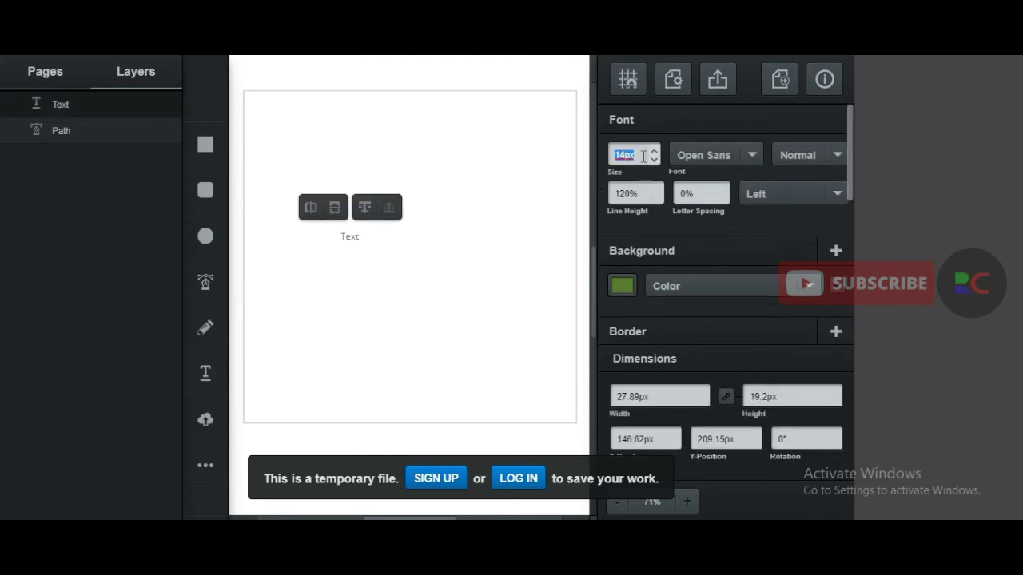
pyautogui.write('25')
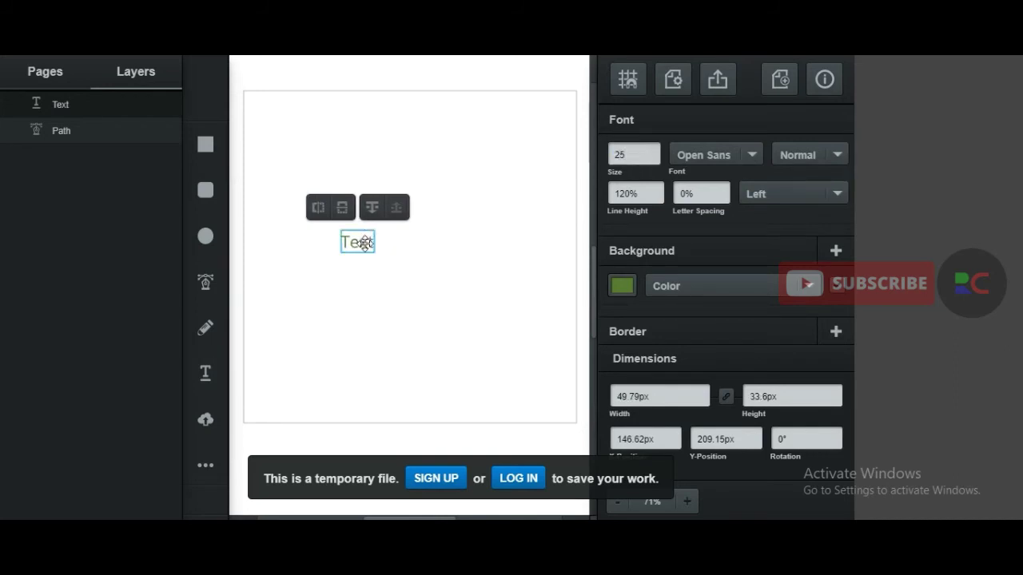
pyautogui.click(364, 244)
pyautogui.moveTo(373, 241); pyautogui.dragTo(427, 256)
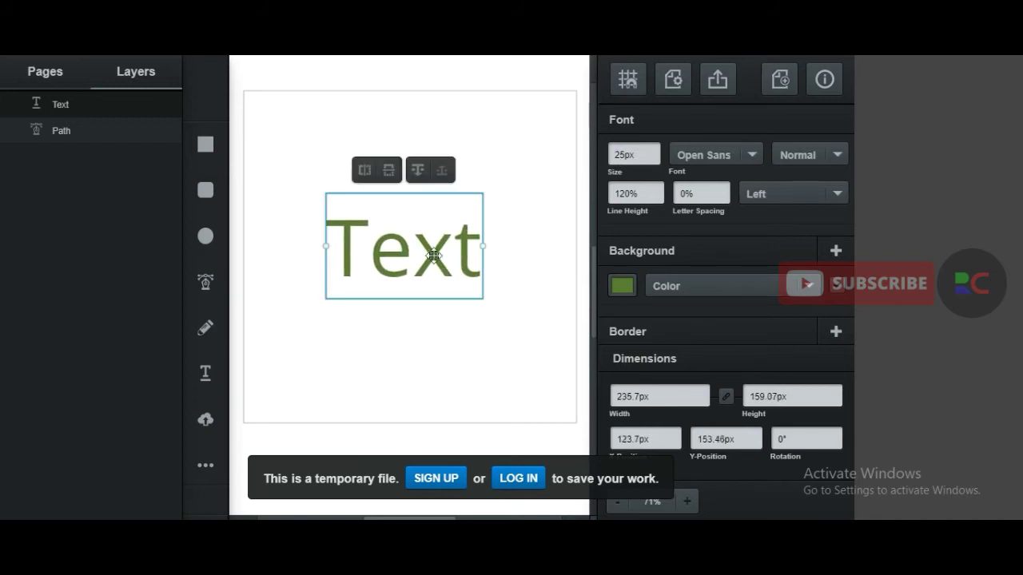
# Step: Center-align the text object's wording, set its weight to Bold and change its font to Oranienbaum
pyautogui.click(836, 192)
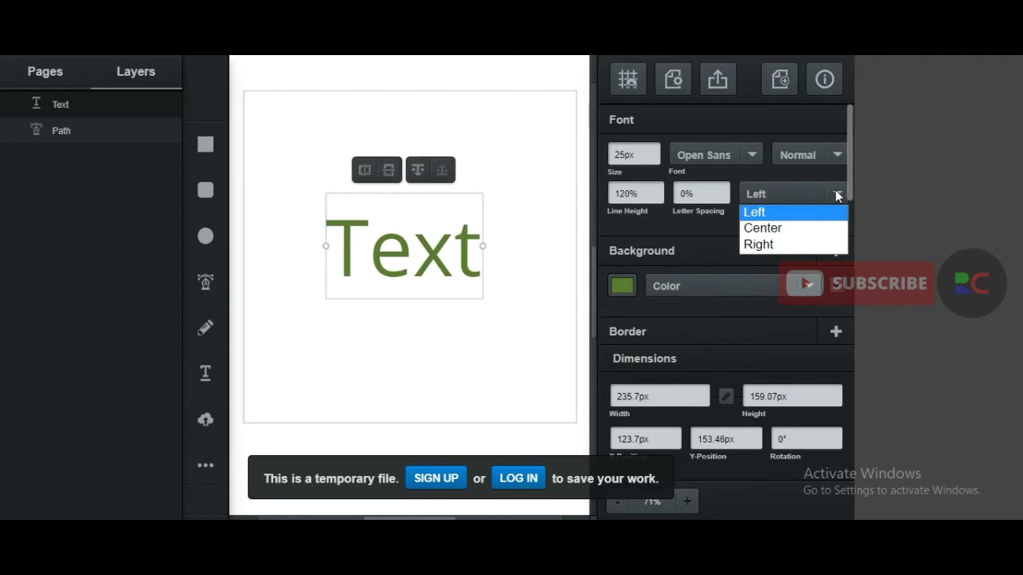
pyautogui.click(796, 226)
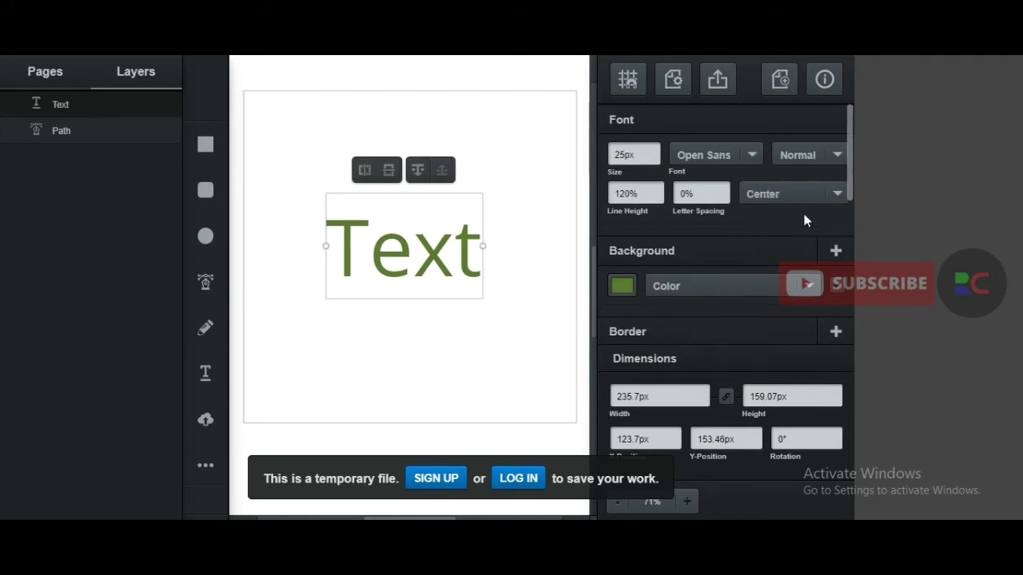
pyautogui.click(837, 162)
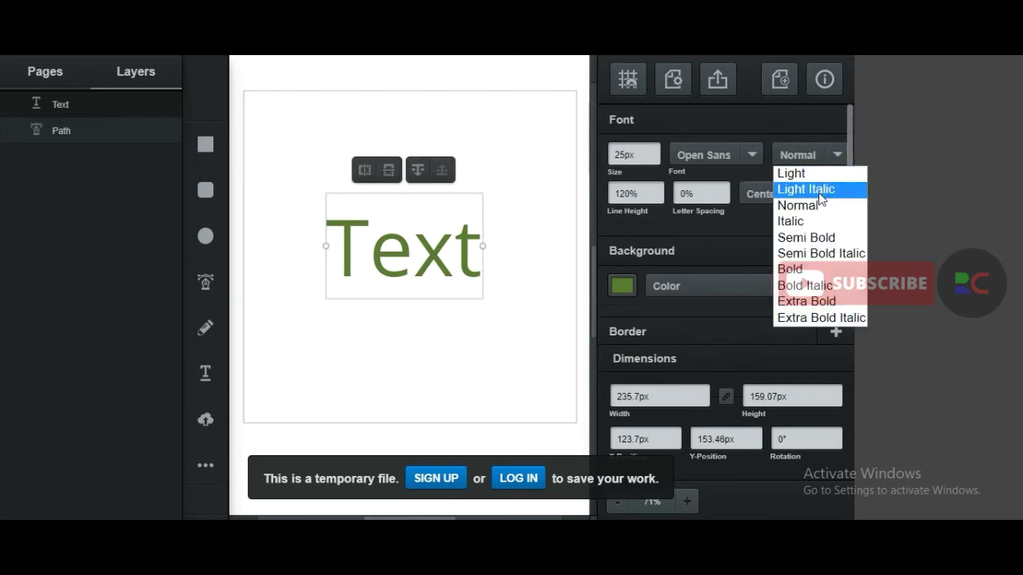
pyautogui.click(790, 270)
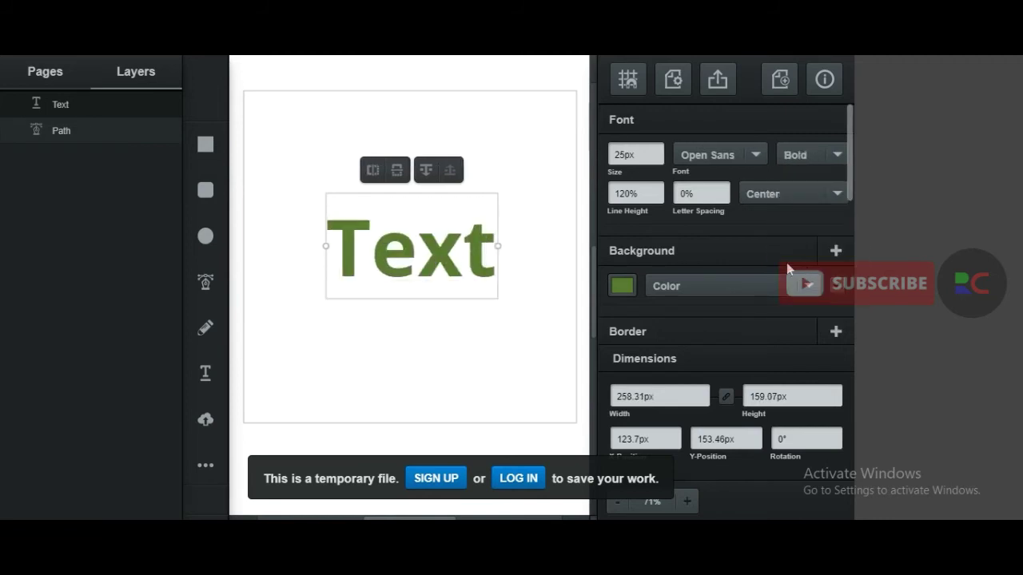
pyautogui.click(754, 155)
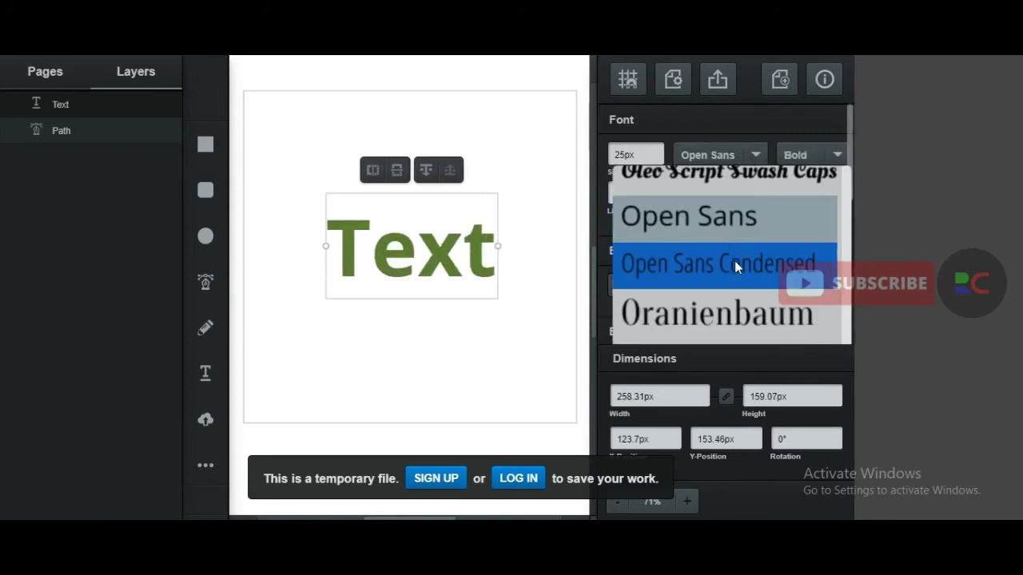
pyautogui.click(735, 314)
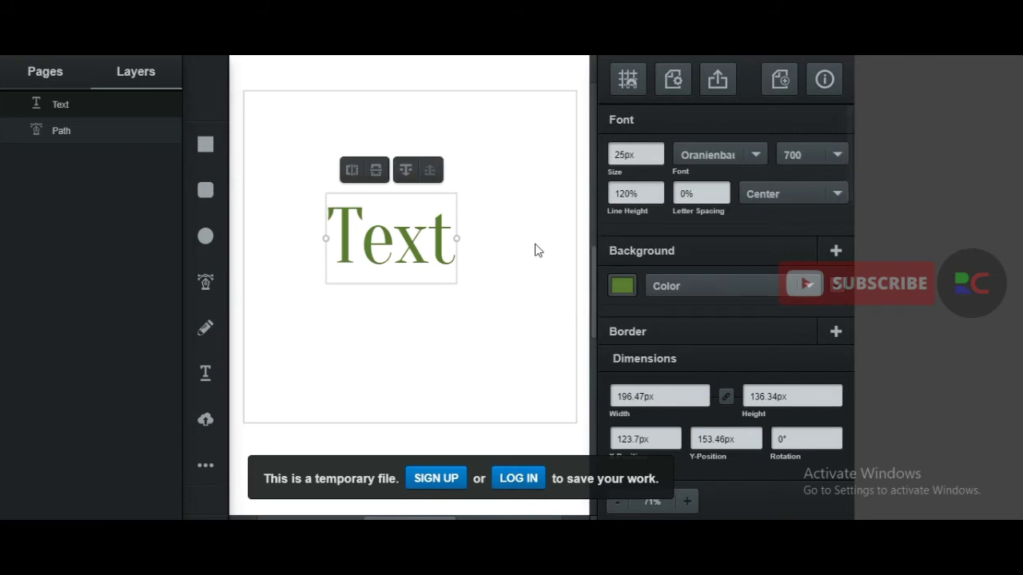
# Step: Delete the text object from the artboard
pyautogui.moveTo(430, 251); pyautogui.dragTo(428, 252)
pyautogui.press('Delete')
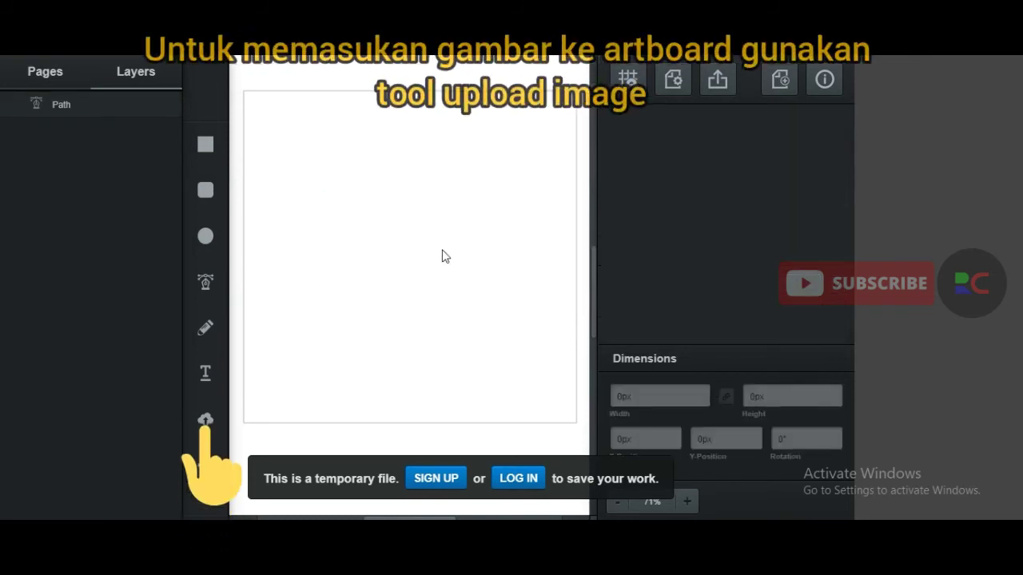
# Step: Upload the parrot picture ara-5202301_1920 from the Downloads folder onto the artboard
pyautogui.click(207, 425)
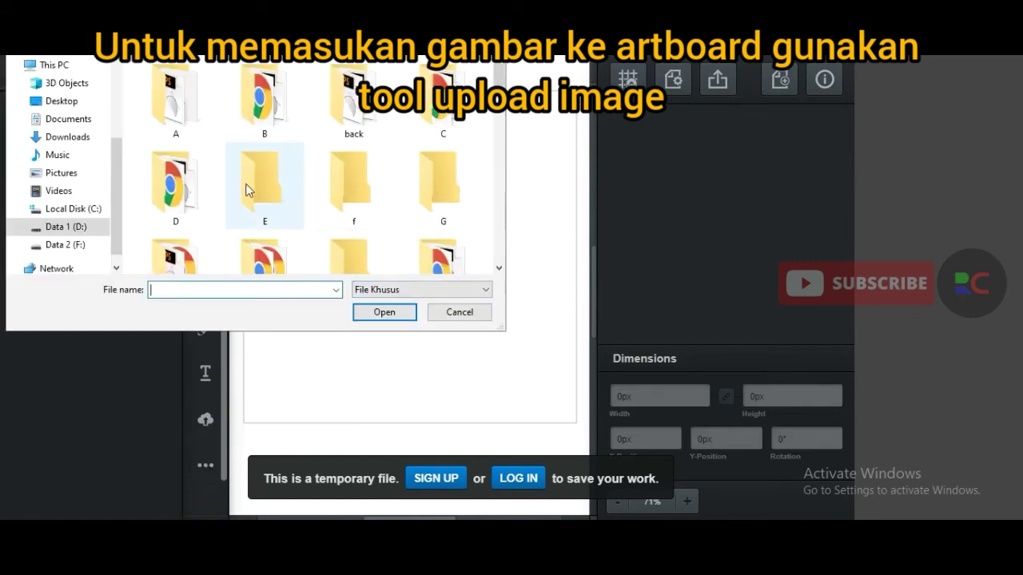
pyautogui.scroll(2, 76, 142)
pyautogui.scroll(1, 75, 143)
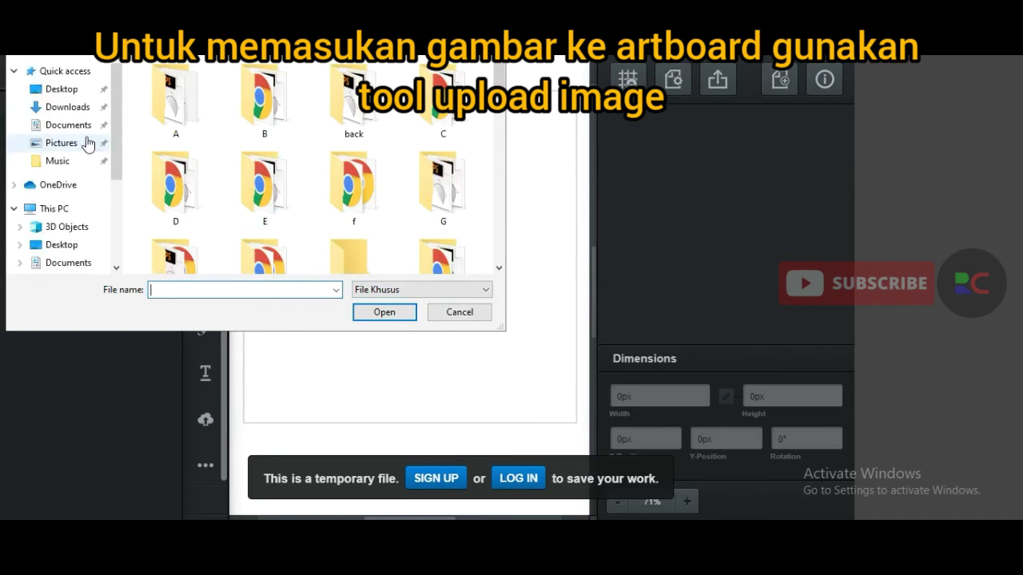
pyautogui.click(51, 110)
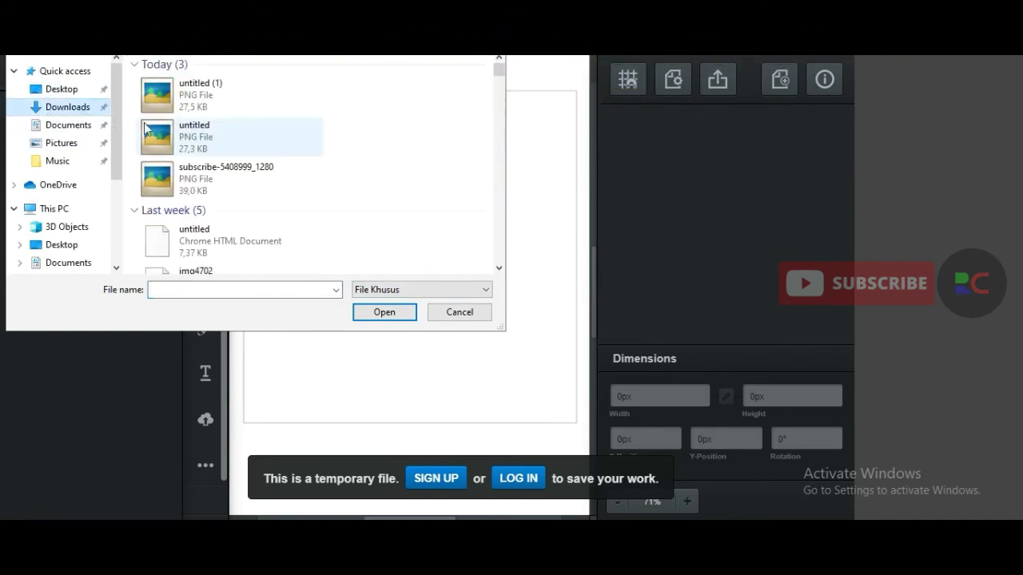
pyautogui.scroll(-6, 303, 168)
pyautogui.scroll(-12, 313, 178)
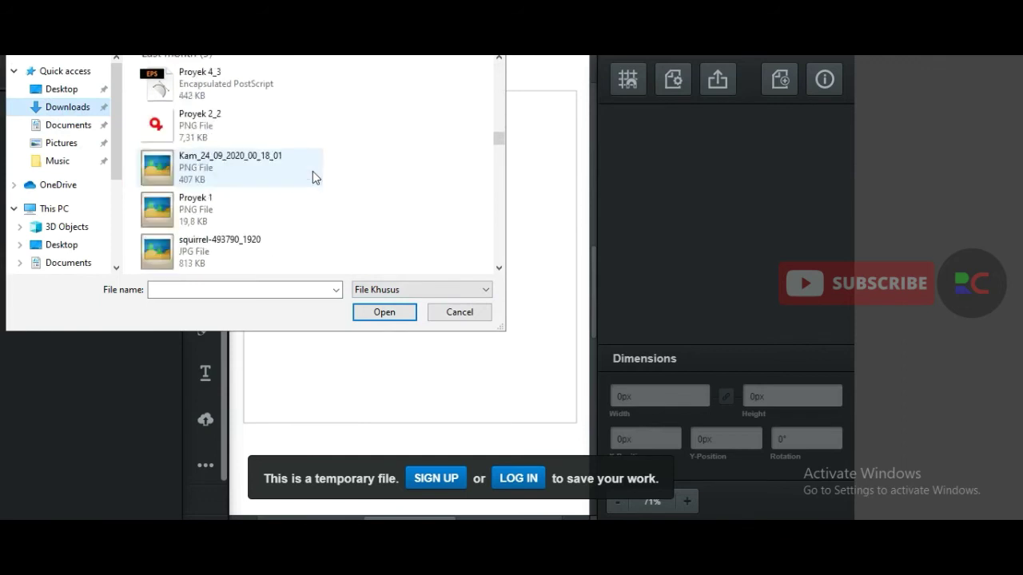
pyautogui.scroll(10, 312, 177)
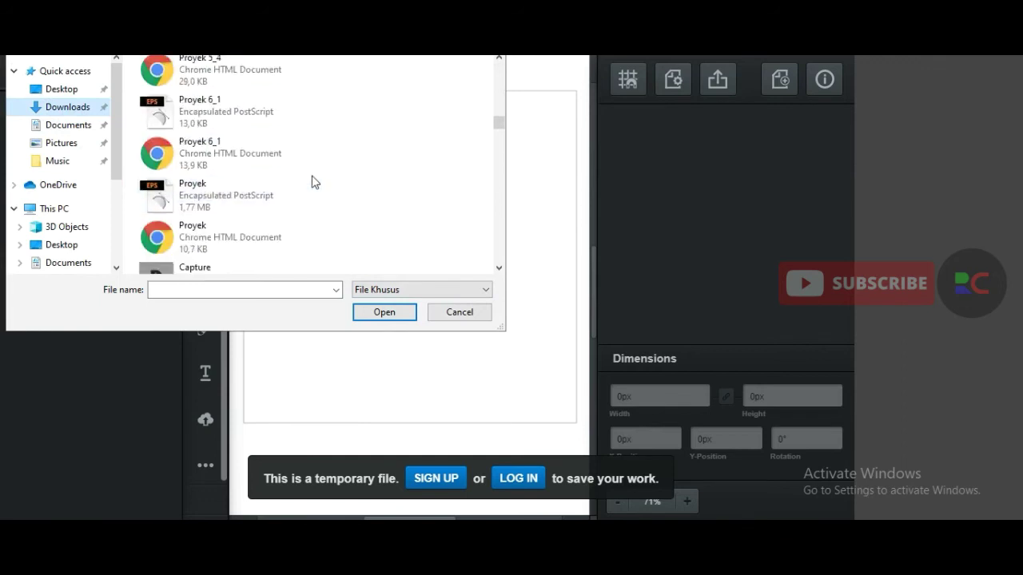
pyautogui.scroll(-12, 312, 181)
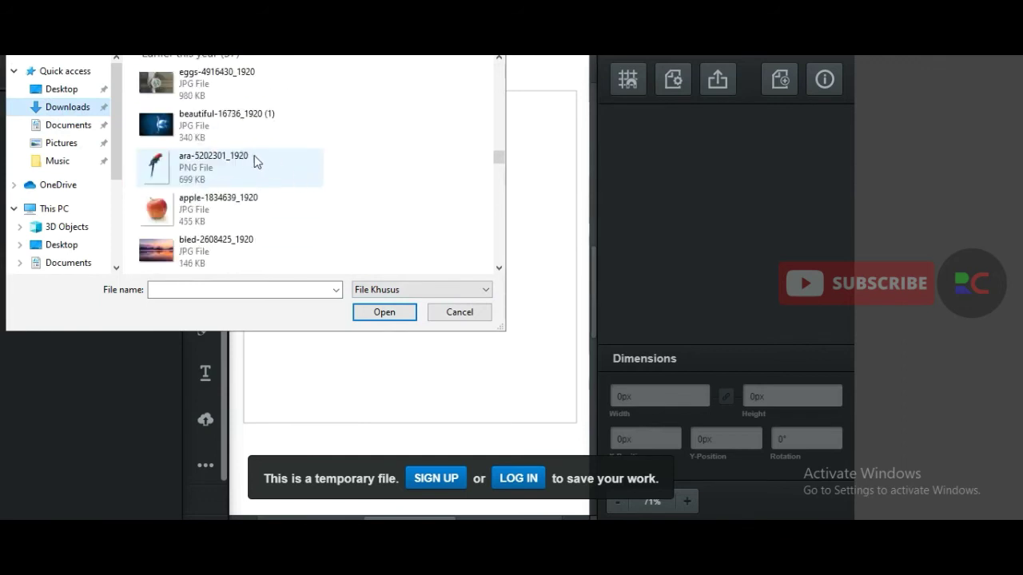
pyautogui.click(200, 169)
pyautogui.click(384, 311)
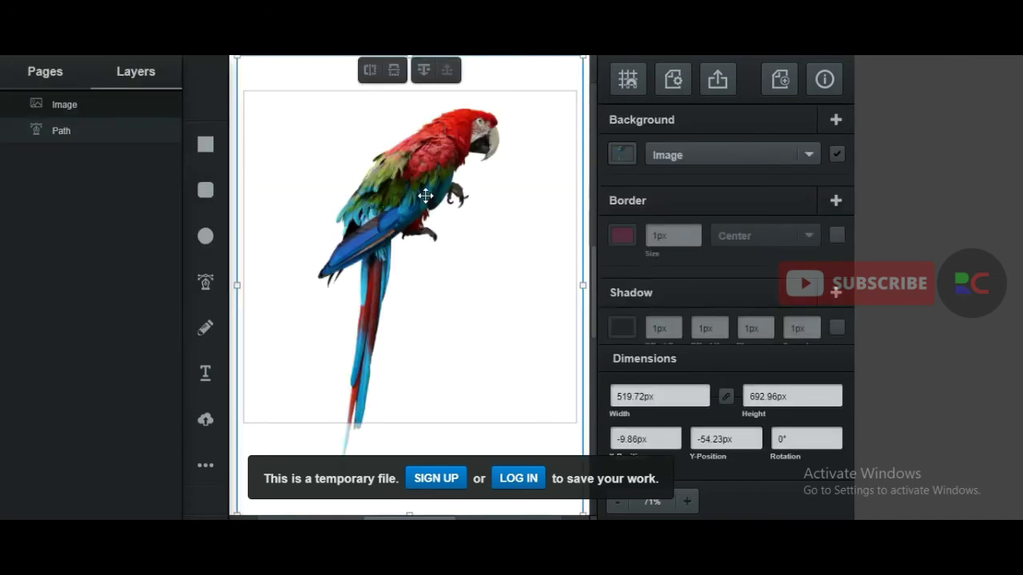
# Step: Scale the parrot image down to about 364 by 486 px and position it in the artboard's upper-left area
pyautogui.moveTo(411, 191); pyautogui.dragTo(426, 182)
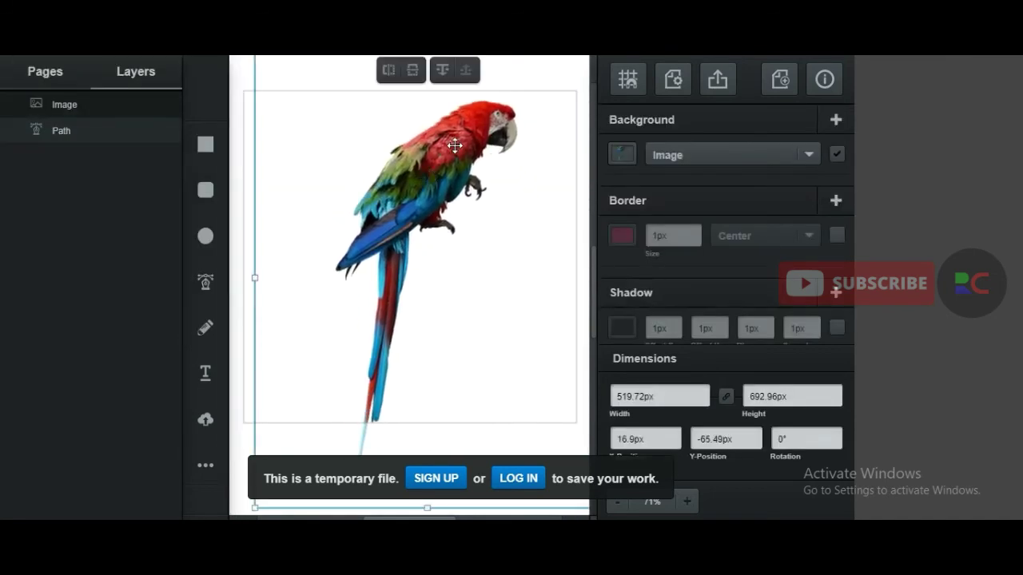
pyautogui.moveTo(455, 146); pyautogui.dragTo(443, 190)
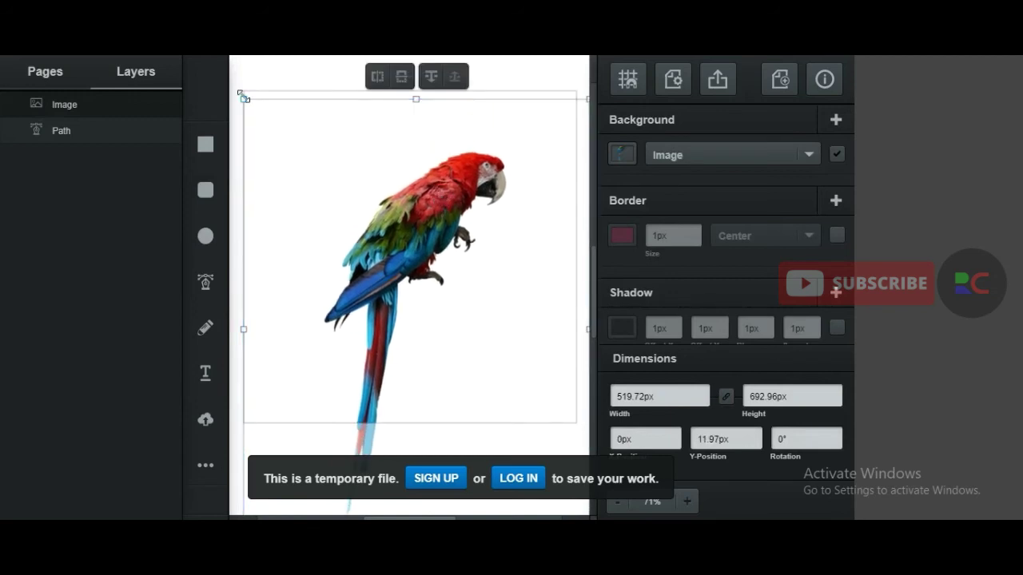
pyautogui.moveTo(243, 97); pyautogui.dragTo(318, 177)
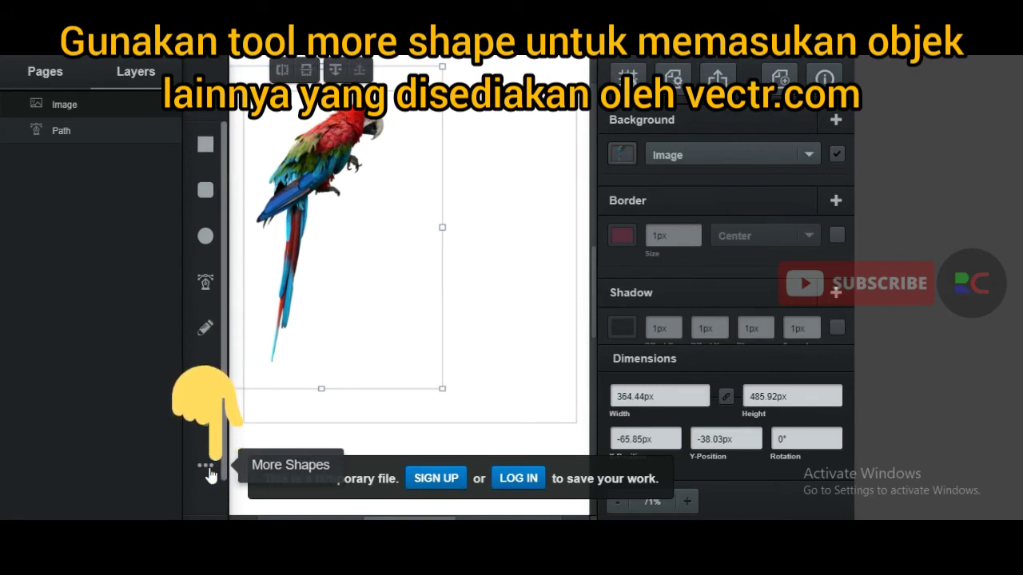
# Step: Place a ready-made star to the right of the parrot and a plus shape below and left of the star
pyautogui.click(205, 471)
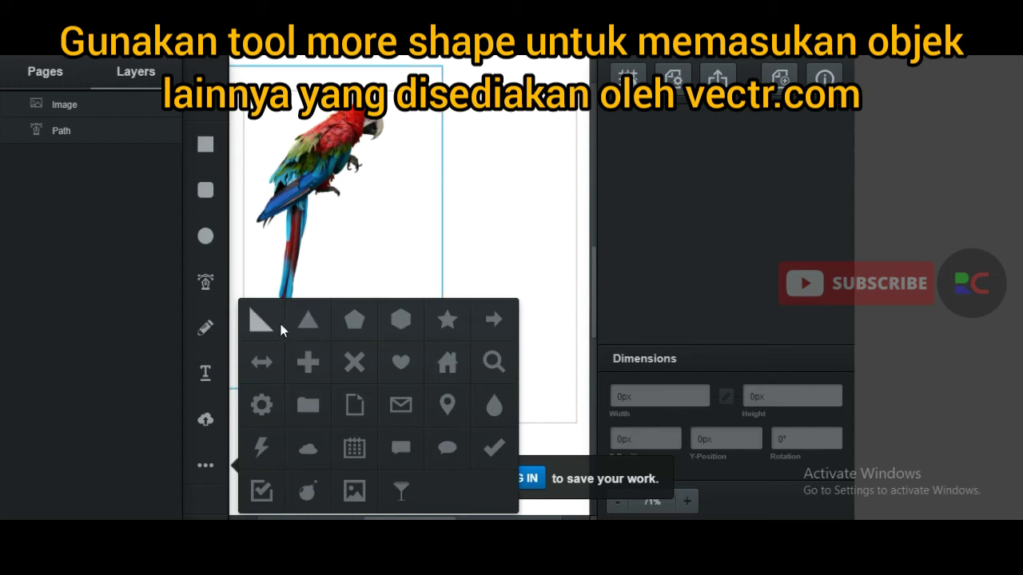
pyautogui.click(447, 320)
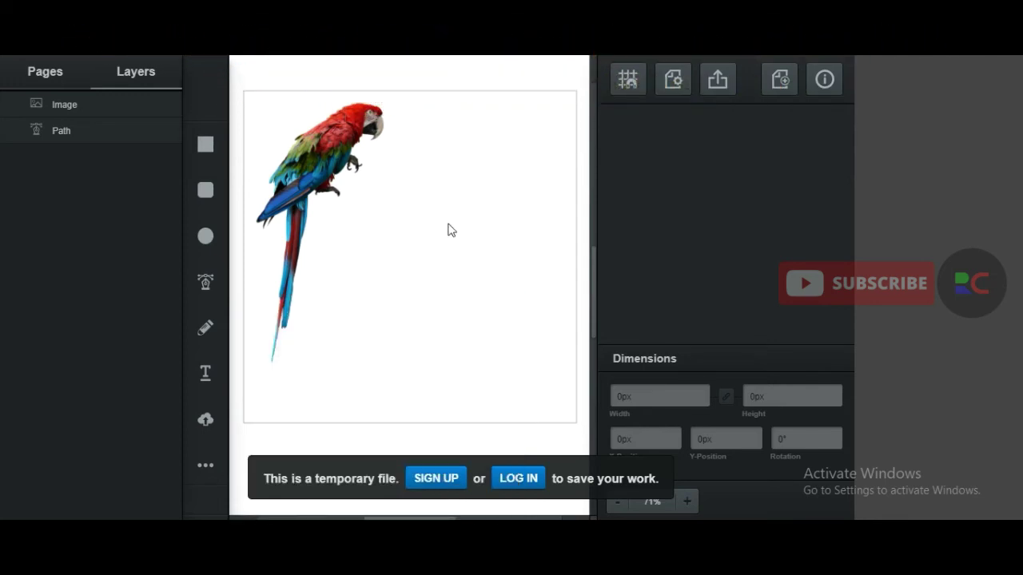
pyautogui.click(450, 223)
pyautogui.click(450, 223)
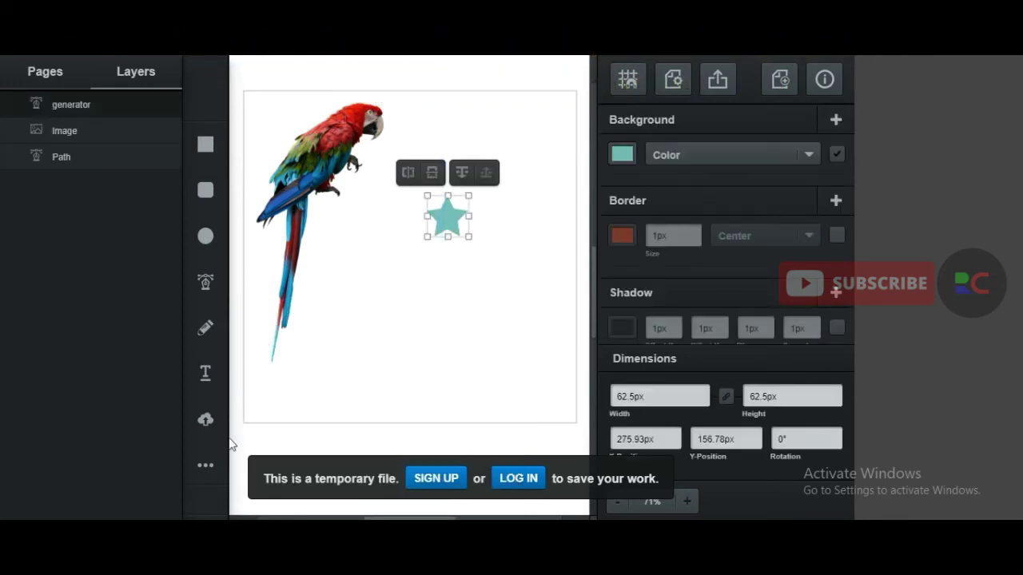
pyautogui.click(208, 466)
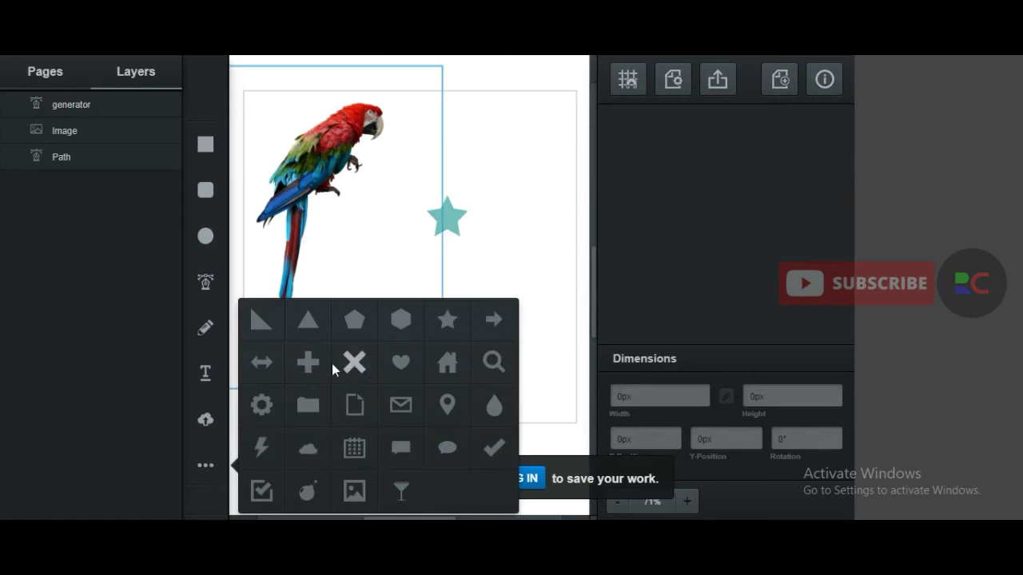
pyautogui.click(374, 290)
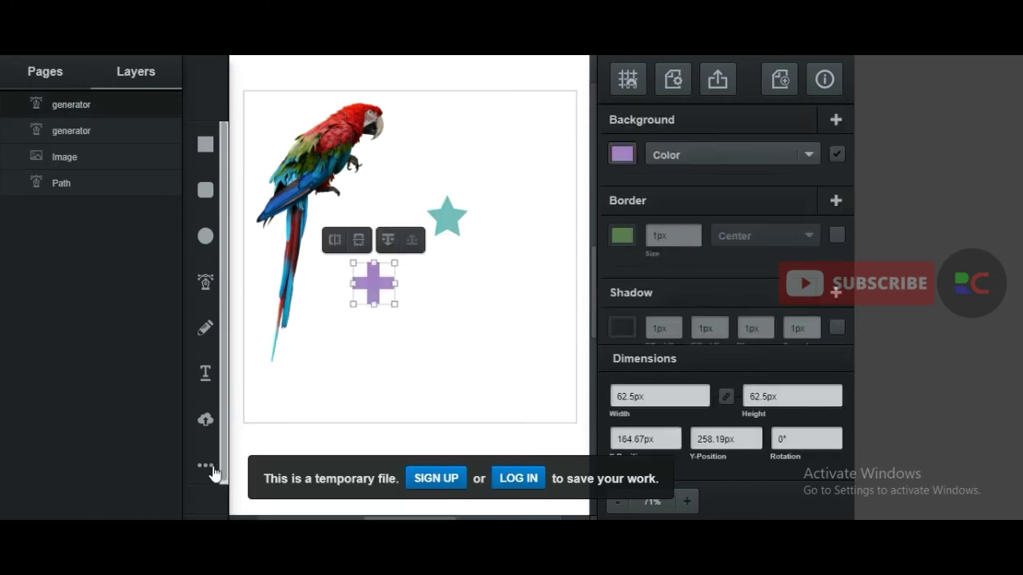
# Step: Add an envelope shape in the artboard's lower-right area and a calendar shape between it and the parrot's tail
pyautogui.click(209, 468)
pyautogui.click(401, 406)
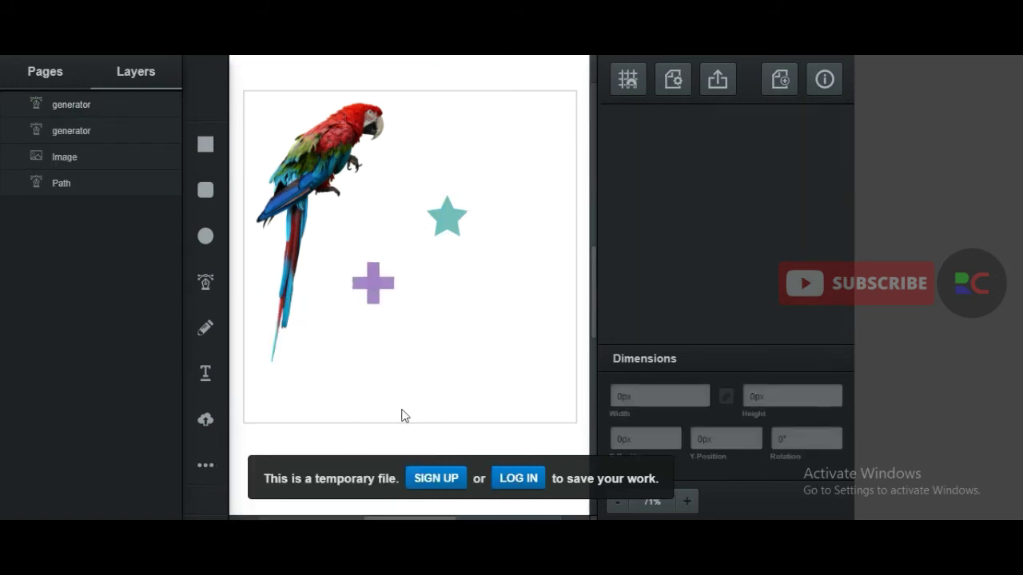
pyautogui.click(491, 336)
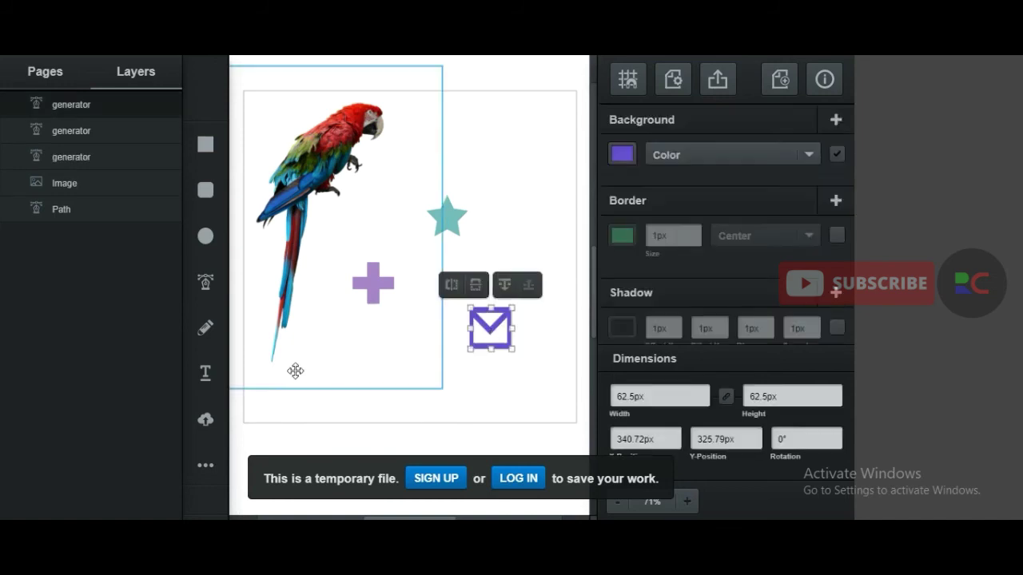
pyautogui.click(206, 466)
pyautogui.click(354, 449)
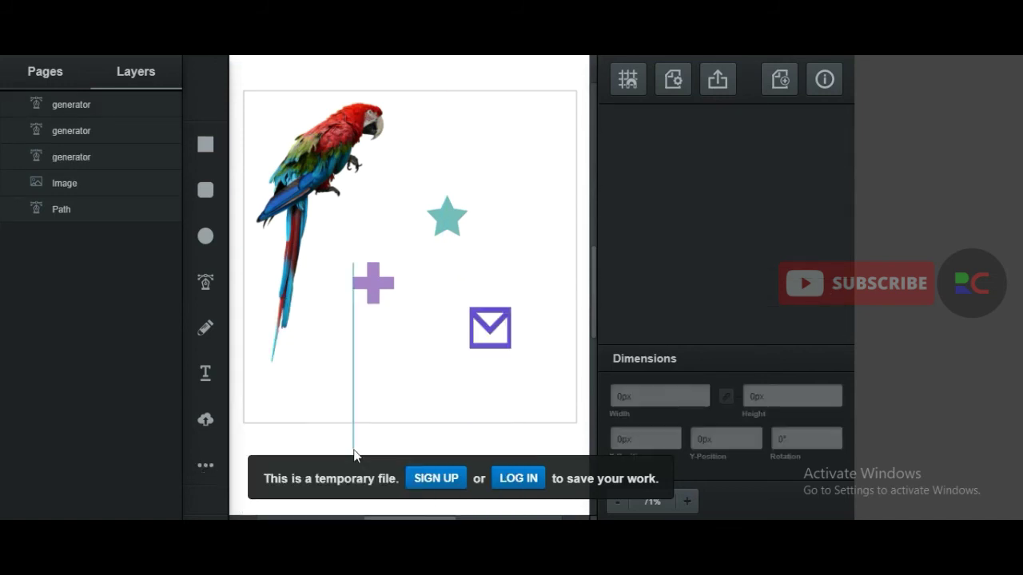
pyautogui.click(413, 349)
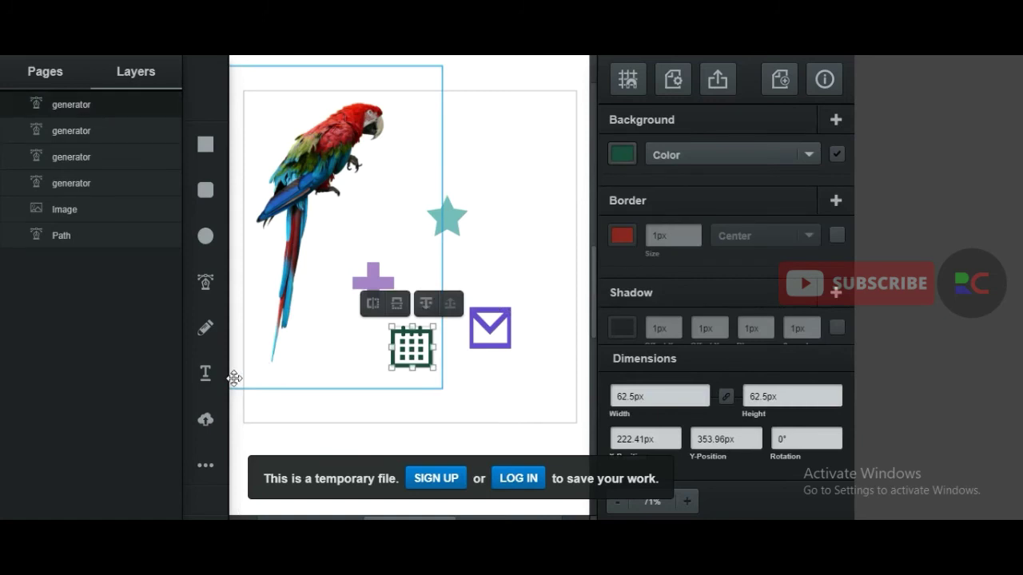
# Step: Add a ready-made lightning bolt shape just right of the star and deselect it
pyautogui.click(205, 465)
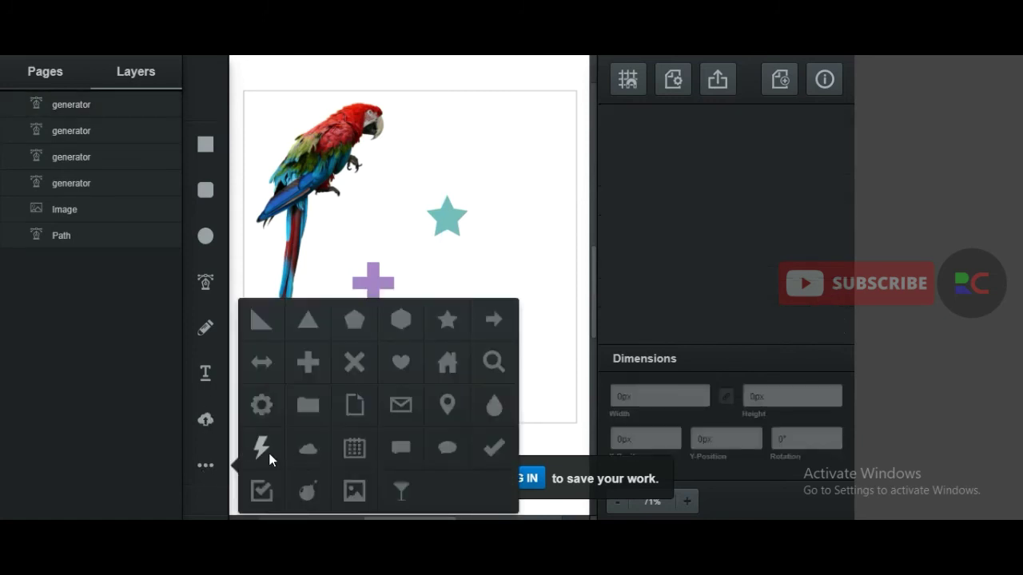
pyautogui.click(269, 453)
pyautogui.click(520, 223)
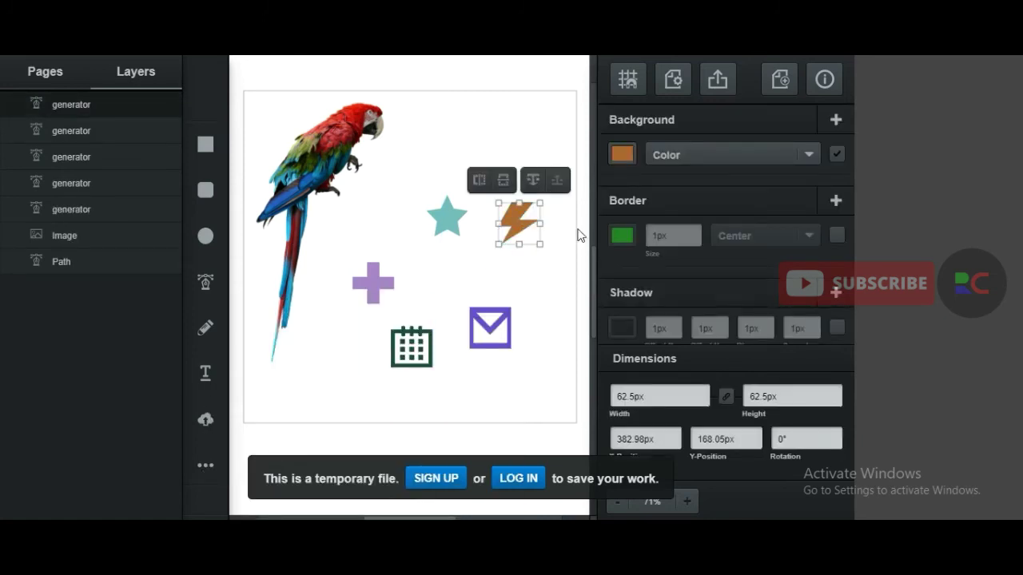
pyautogui.moveTo(462, 275); pyautogui.dragTo(441, 253)
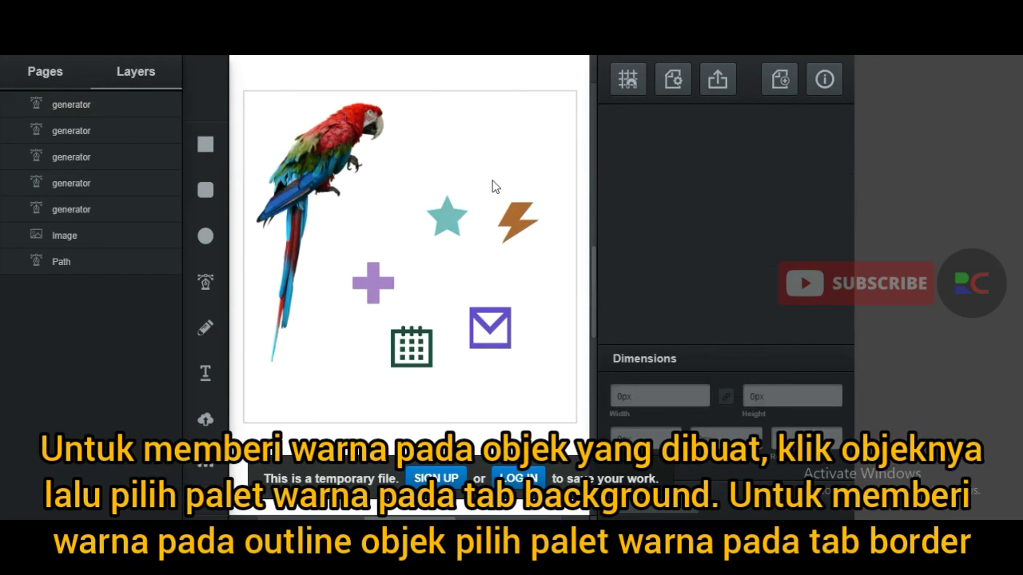
# Step: Change the star's background fill to a bright, fully saturated yellow-green at 100% opacity
pyautogui.click(453, 224)
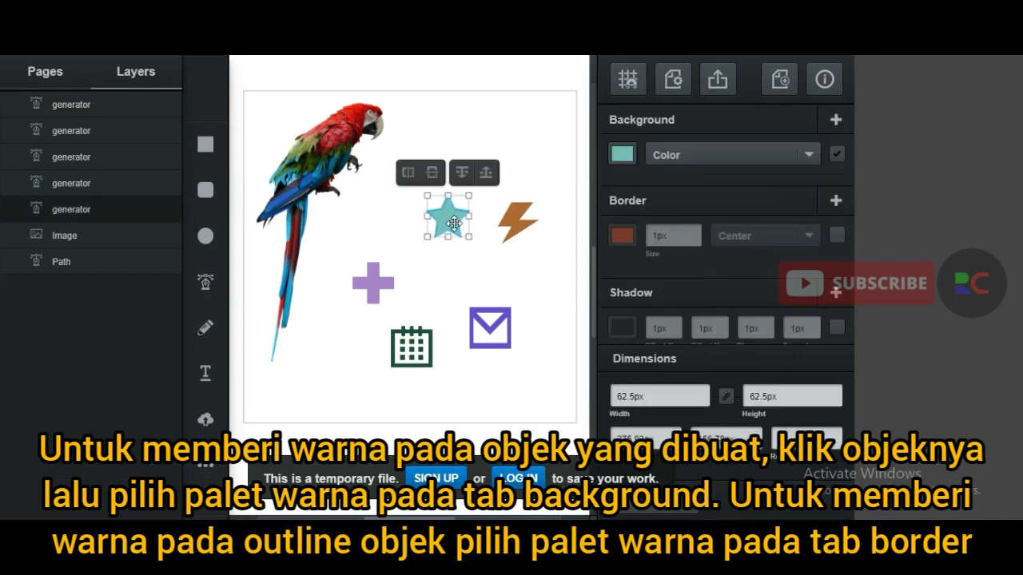
pyautogui.click(623, 154)
pyautogui.moveTo(540, 146)
pyautogui.mouseDown()
pyautogui.moveTo(532, 135)
pyautogui.moveTo(575, 83)
pyautogui.mouseUp()
pyautogui.click(581, 114)
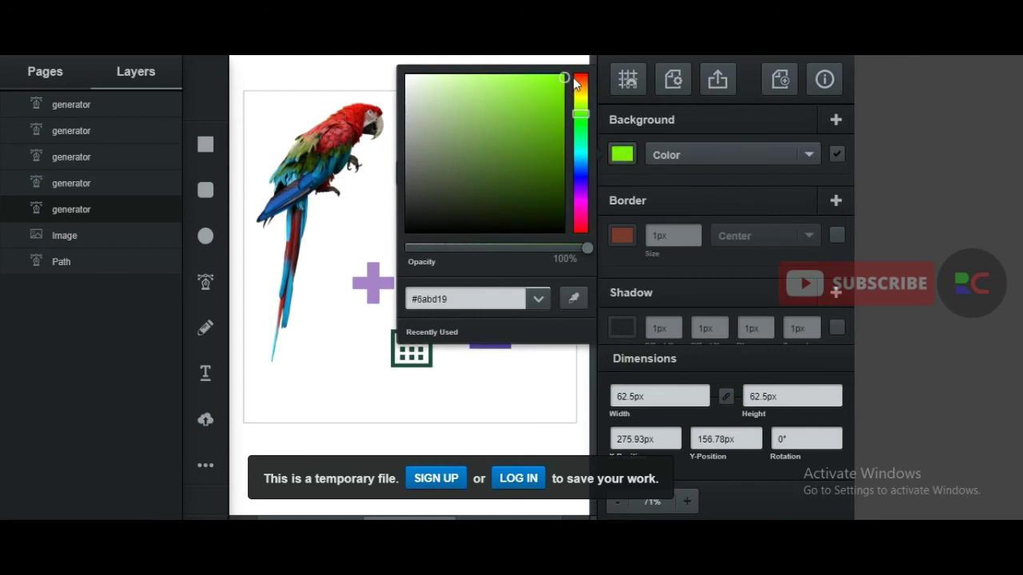
pyautogui.click(562, 395)
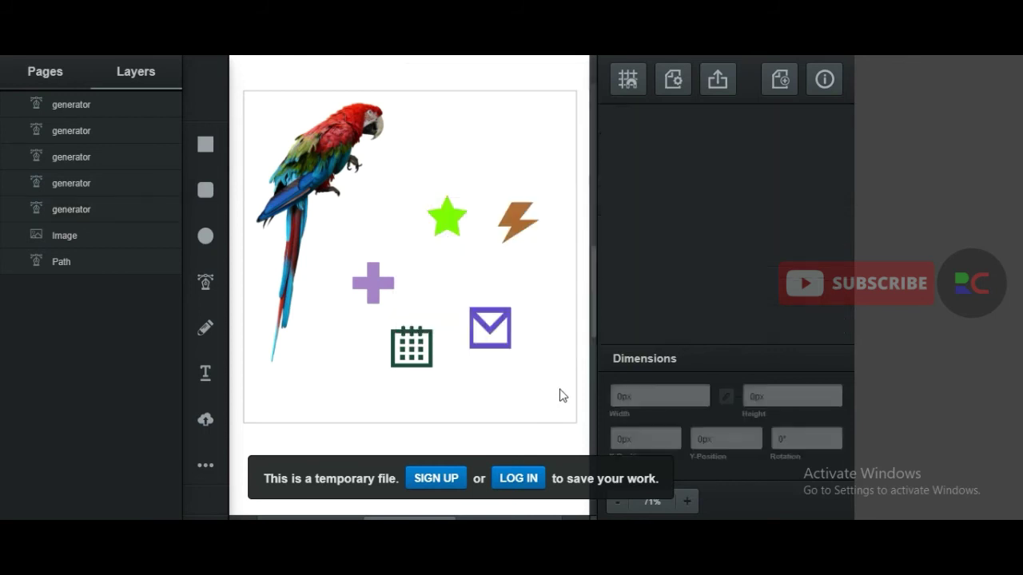
# Step: Change the lightning bolt's background fill to yellow #fff900
pyautogui.click(581, 204)
pyautogui.click(623, 154)
pyautogui.moveTo(583, 87)
pyautogui.mouseDown()
pyautogui.moveTo(582, 100)
pyautogui.moveTo(570, 80)
pyautogui.moveTo(582, 80)
pyautogui.mouseUp()
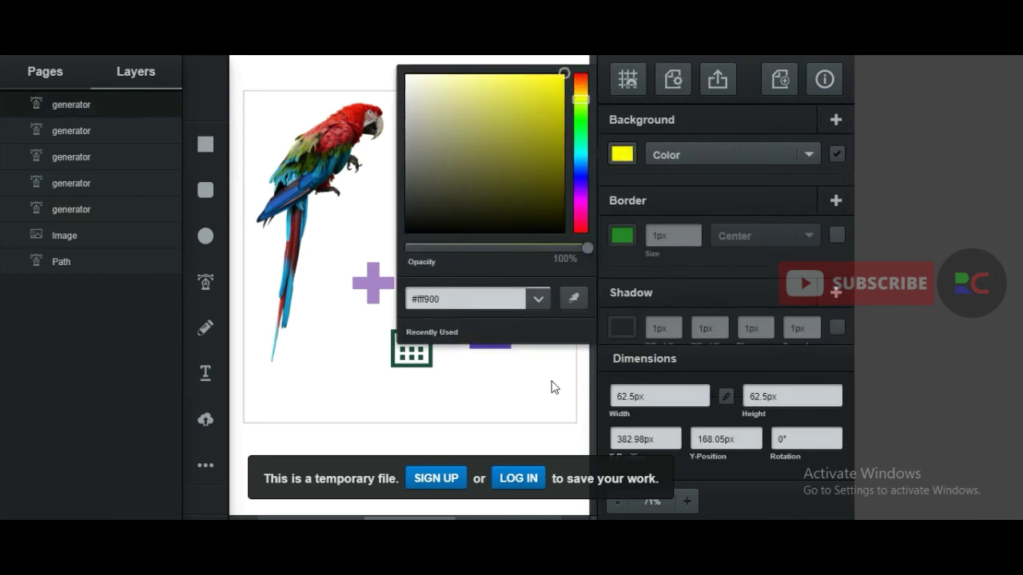
pyautogui.click(555, 382)
# Step: Shift the star and lightning bolt left towards the parrot and move the envelope slightly upward
pyautogui.moveTo(446, 217); pyautogui.dragTo(404, 211)
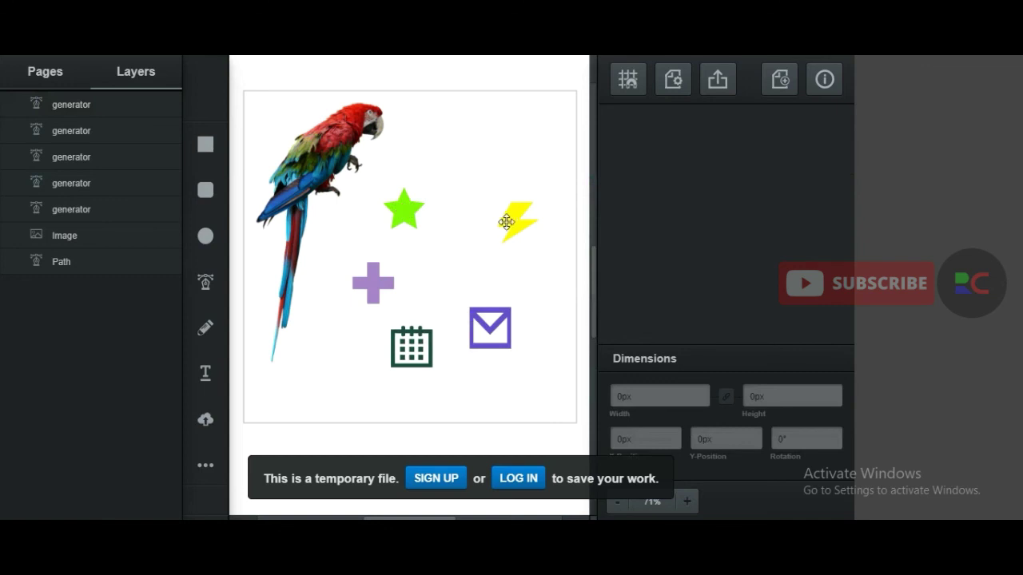
pyautogui.moveTo(507, 222); pyautogui.dragTo(471, 214)
pyautogui.moveTo(500, 328); pyautogui.dragTo(503, 300)
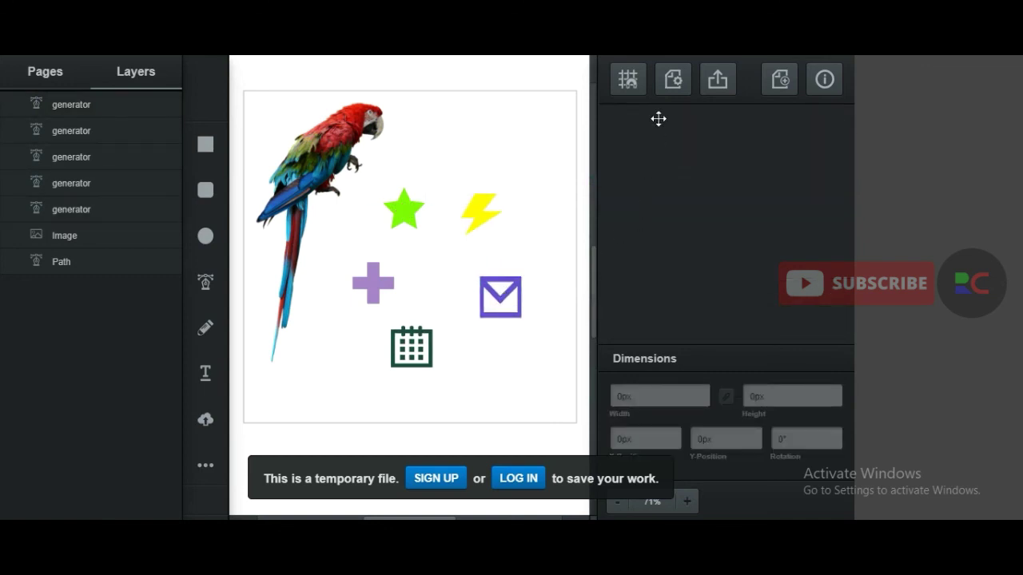
# Step: Change the envelope's background fill to a bright magenta at 100% opacity and move the envelope slightly down and to the right
pyautogui.click(511, 290)
pyautogui.click(516, 293)
pyautogui.click(501, 296)
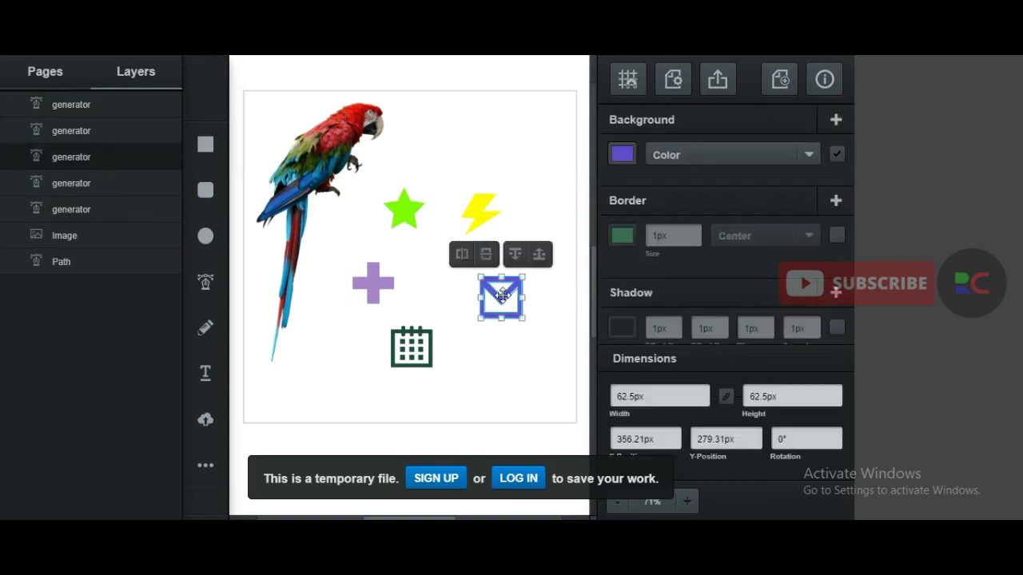
pyautogui.click(648, 152)
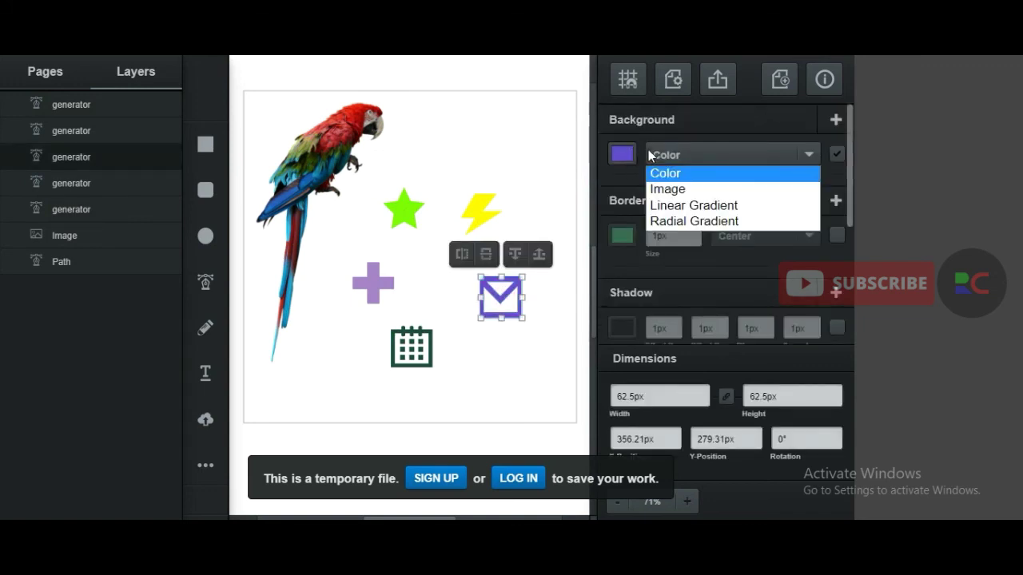
pyautogui.click(648, 152)
pyautogui.click(629, 155)
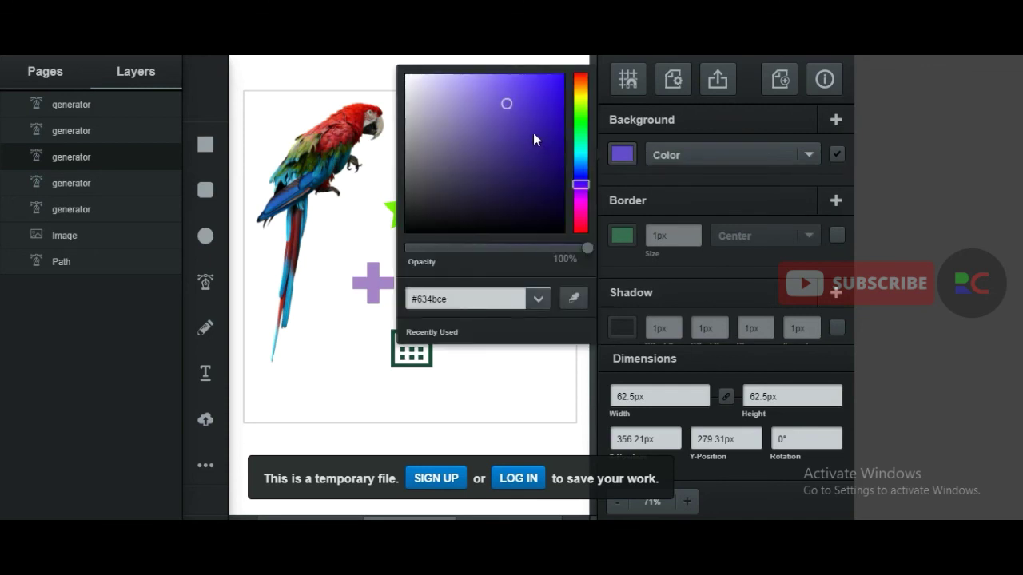
pyautogui.moveTo(533, 172); pyautogui.dragTo(557, 80)
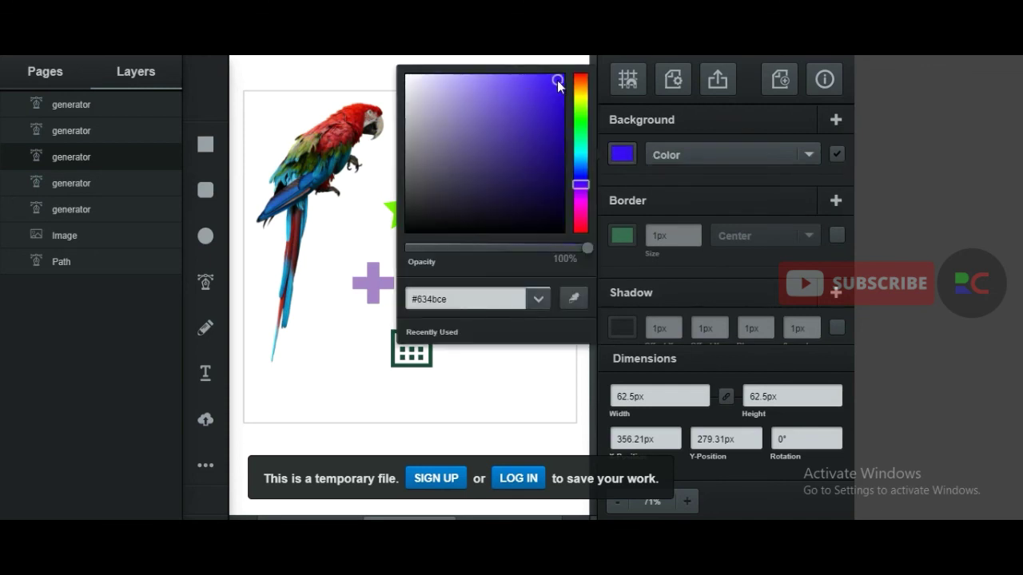
pyautogui.moveTo(587, 202); pyautogui.dragTo(587, 210)
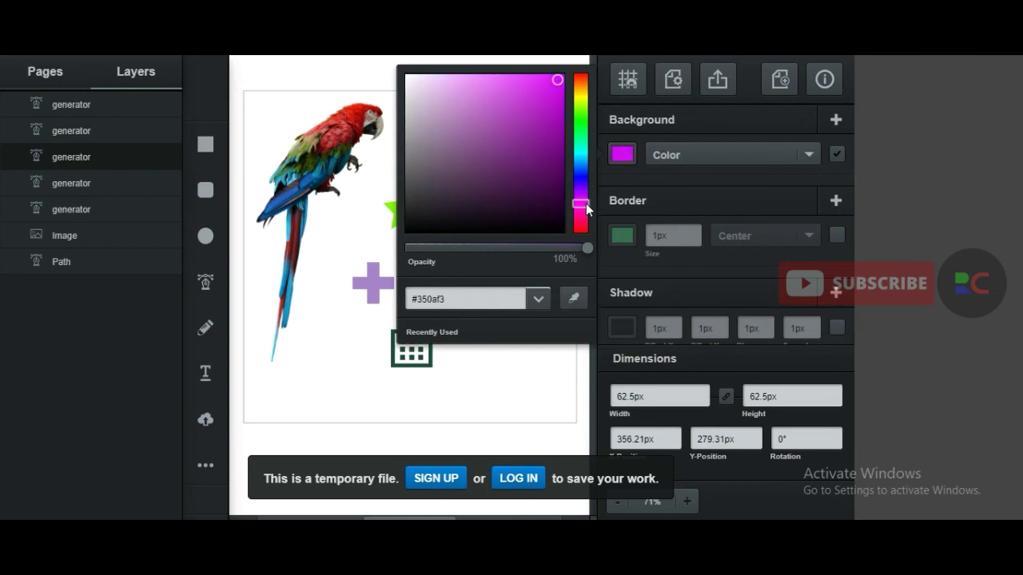
pyautogui.click(548, 385)
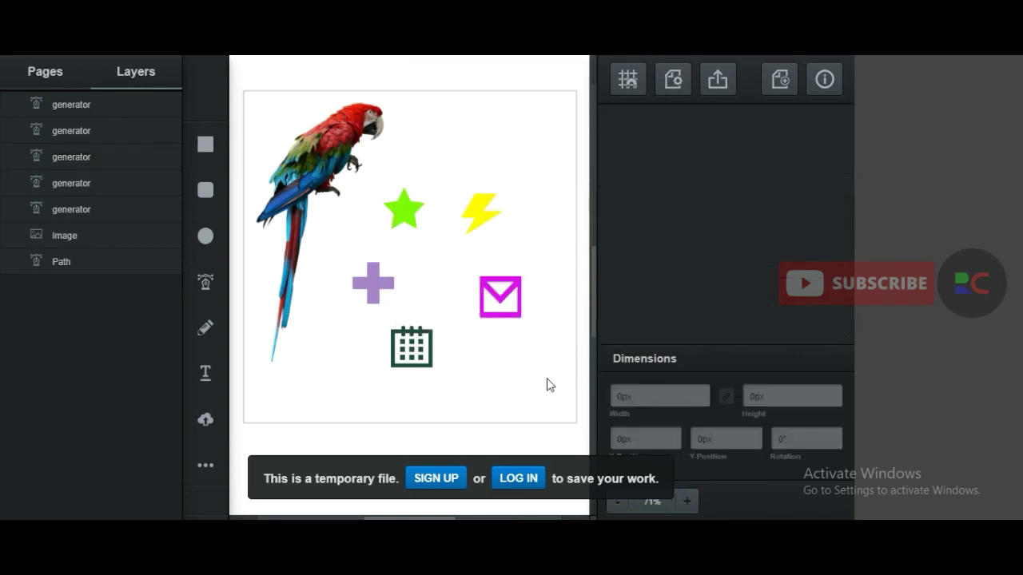
pyautogui.click(506, 310)
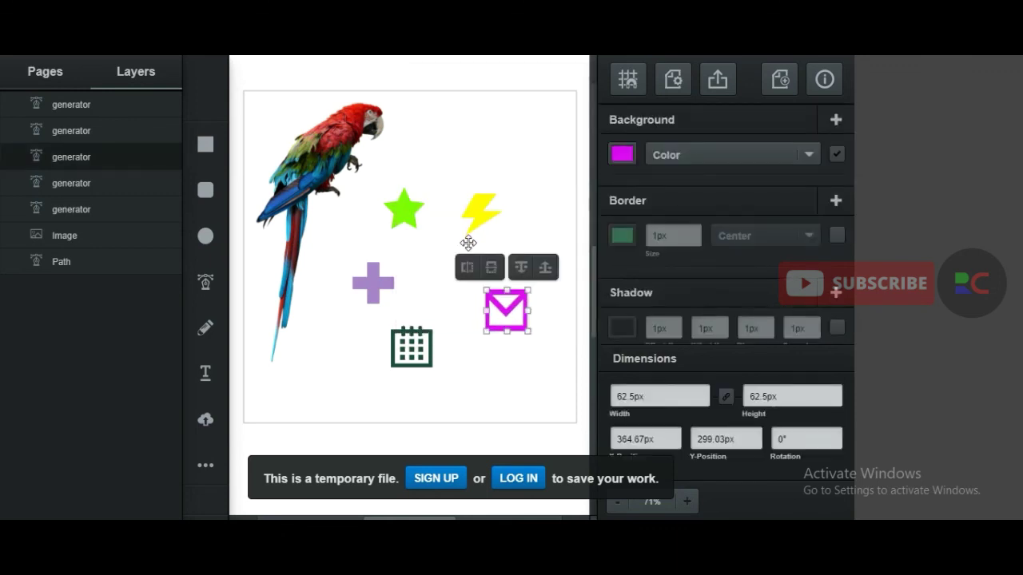
# Step: Open the export preview for the page and look through the available file formats, keeping svg
pyautogui.click(714, 80)
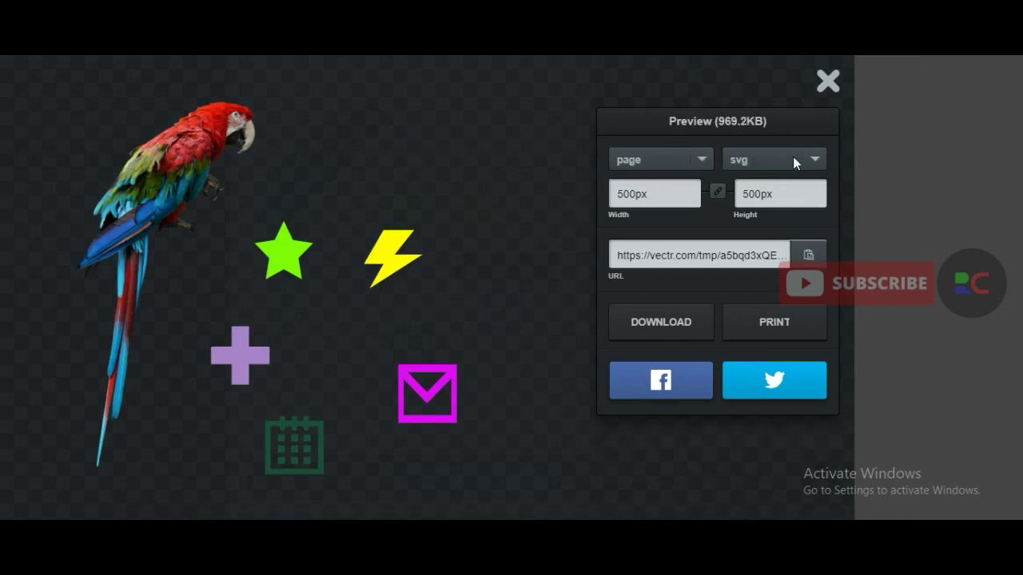
pyautogui.click(816, 162)
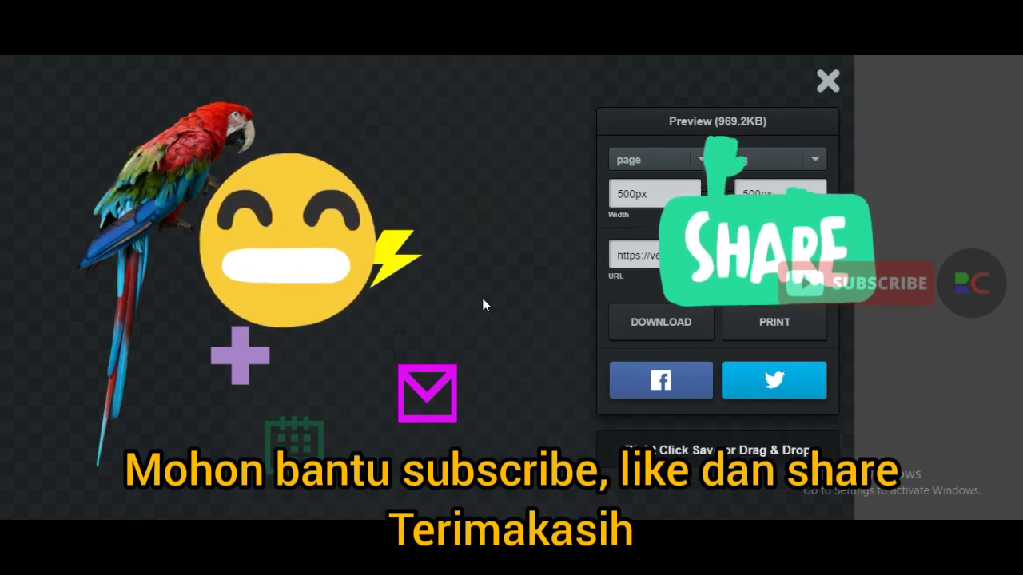
pyautogui.moveTo(424, 269); pyautogui.dragTo(362, 289)
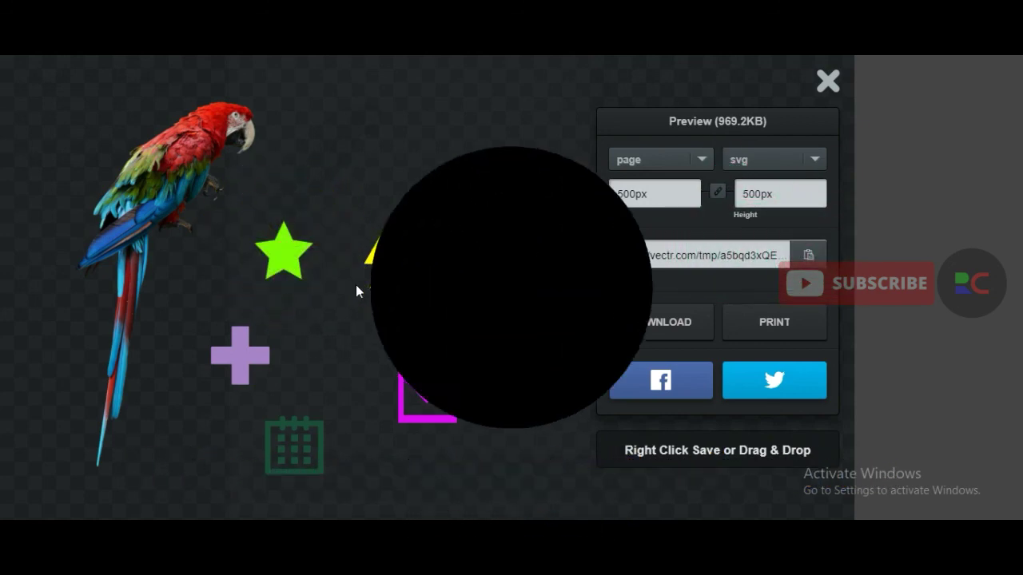